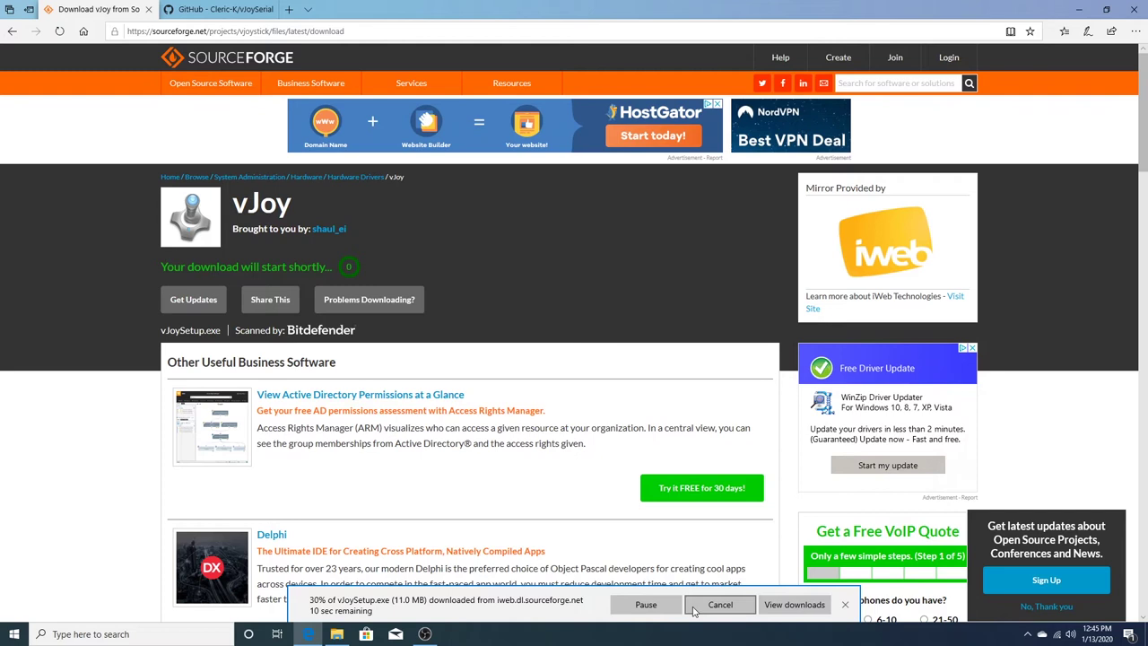
- Open the releases page of the vJoySerialFeeder repository on GitHub
{"action": "left_click", "coordinate": [256, 16]}
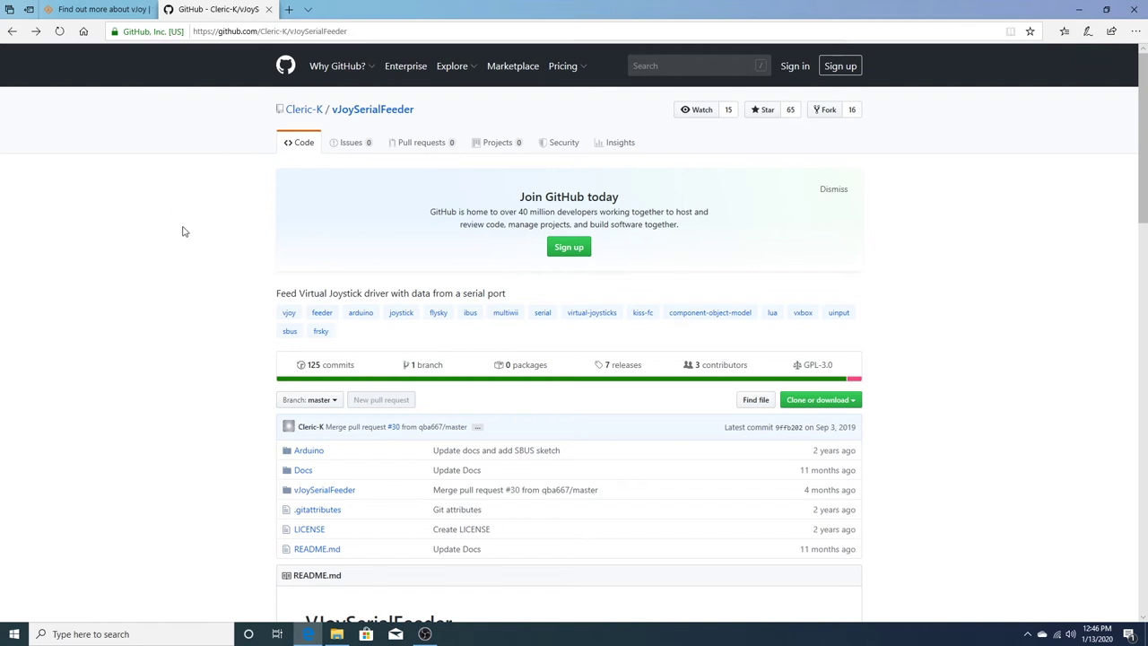
{"action": "scroll", "coordinate": [182, 232], "scroll_direction": "down", "scroll_amount": 4}
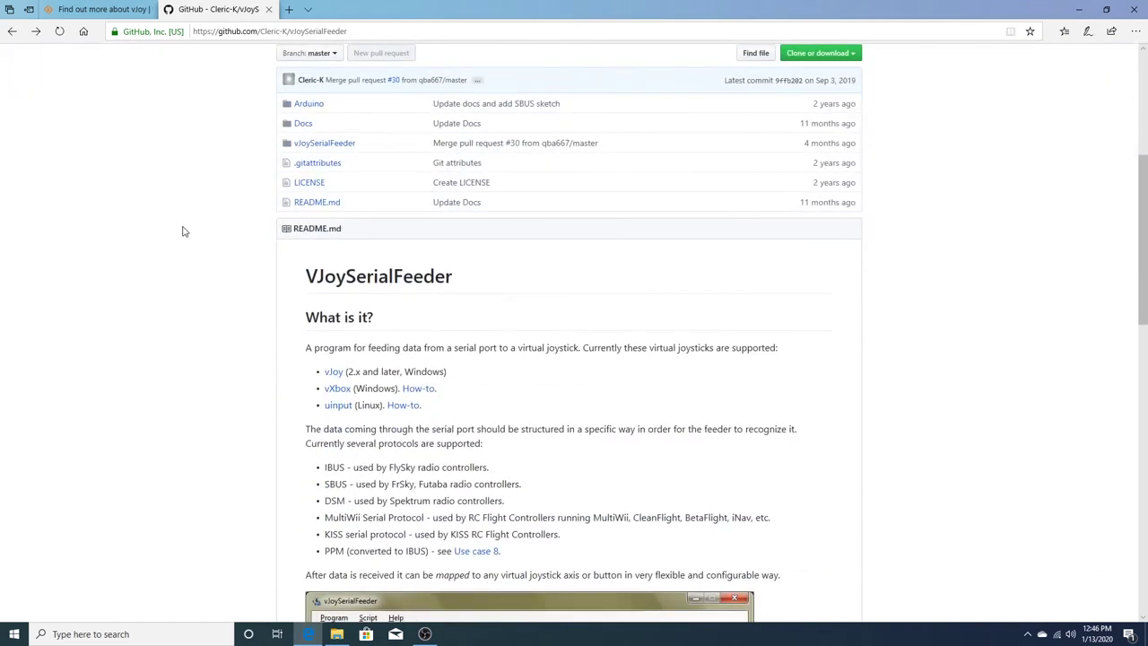
{"action": "scroll", "coordinate": [183, 231], "scroll_direction": "down", "scroll_amount": 2}
{"action": "scroll", "coordinate": [182, 231], "scroll_direction": "down", "scroll_amount": 8}
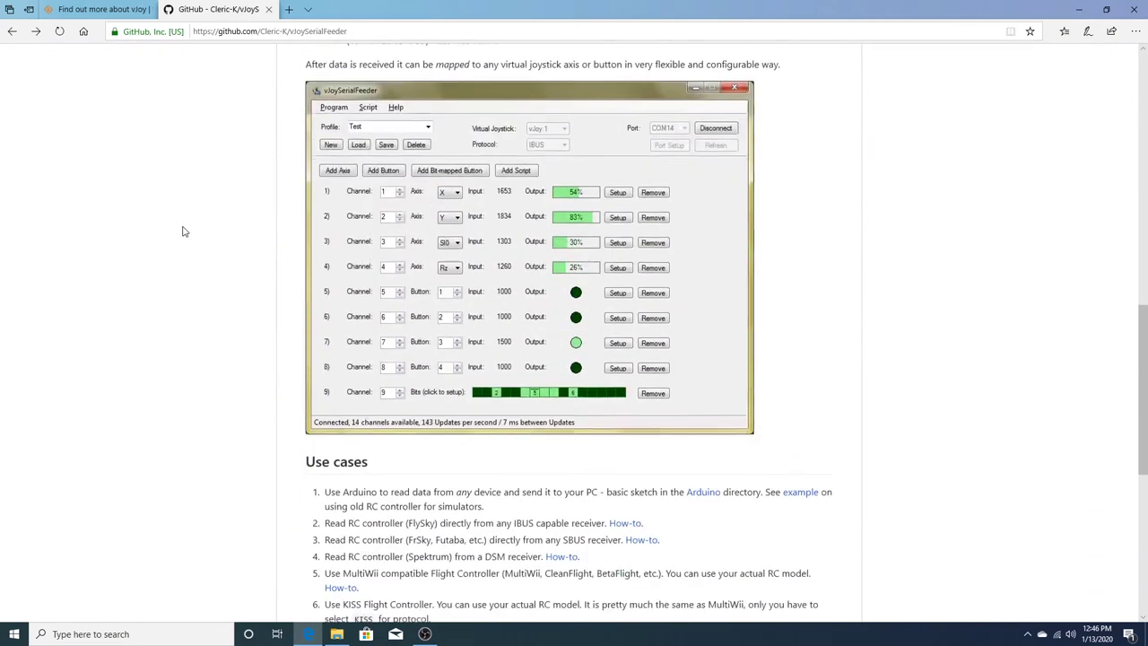
{"action": "scroll", "coordinate": [182, 231], "scroll_direction": "down", "scroll_amount": 2}
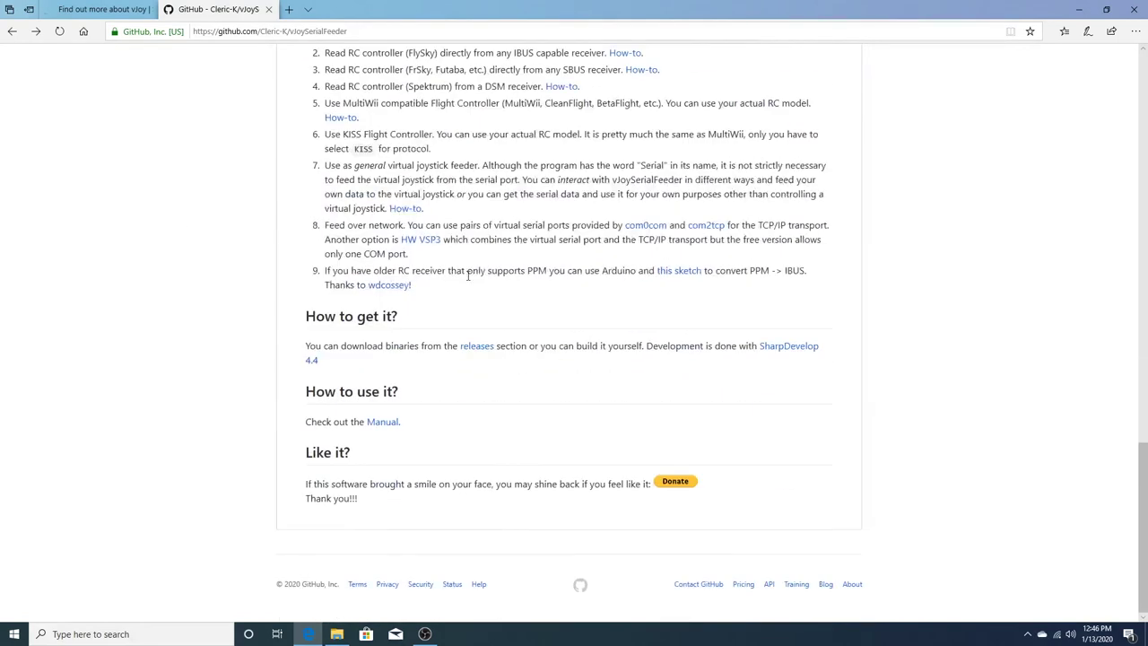
{"action": "left_click", "coordinate": [478, 349]}
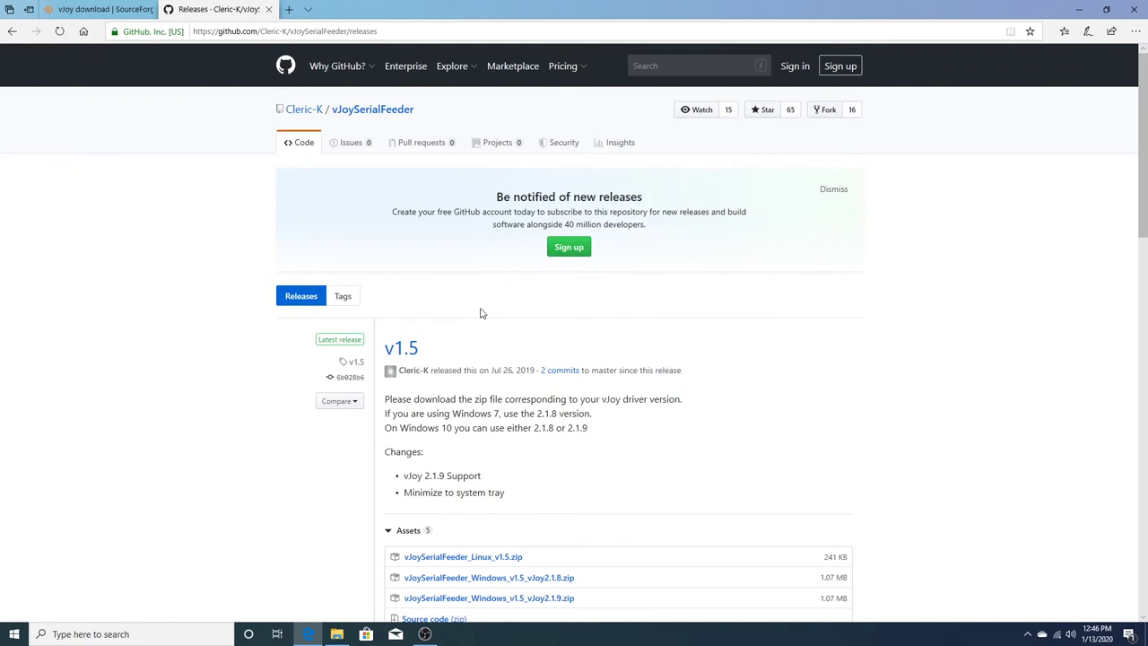
- Check the v1.5 release's Windows version notes and download vJoySerialFeeder_Windows_v1.5_vJoy2.1.9.zip
{"action": "scroll", "coordinate": [479, 313], "scroll_direction": "down", "scroll_amount": 3}
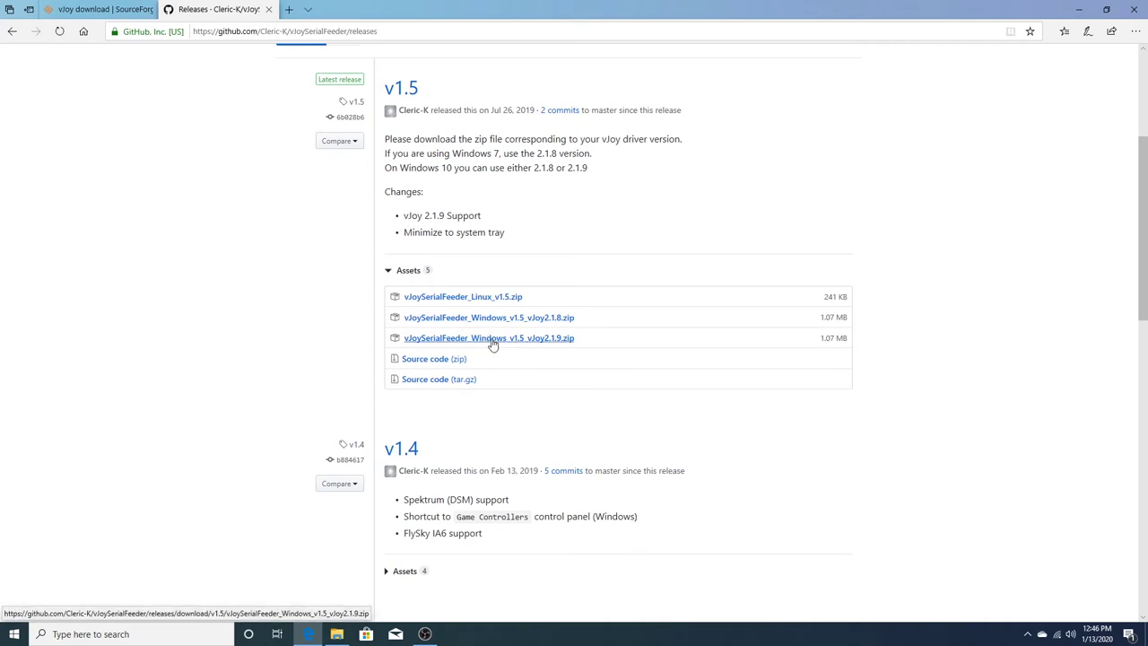
{"action": "left_click_drag", "start_coordinate": [446, 154], "coordinate": [607, 160]}
{"action": "left_click_drag", "start_coordinate": [449, 167], "coordinate": [594, 177]}
{"action": "left_click", "coordinate": [540, 261]}
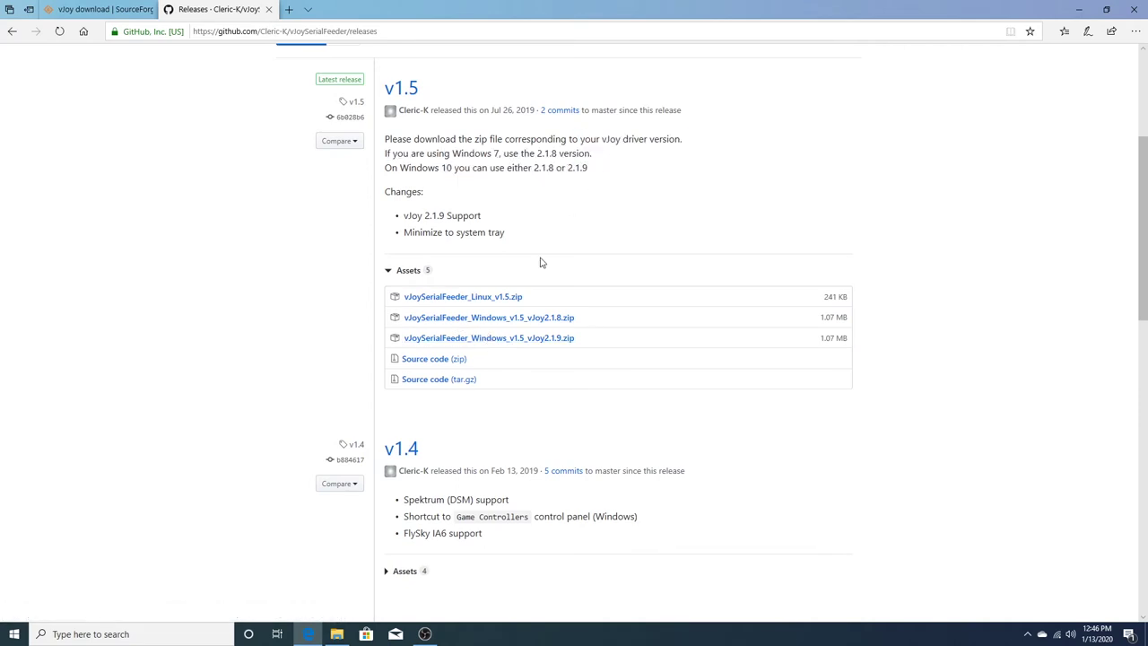
{"action": "left_click", "coordinate": [516, 341]}
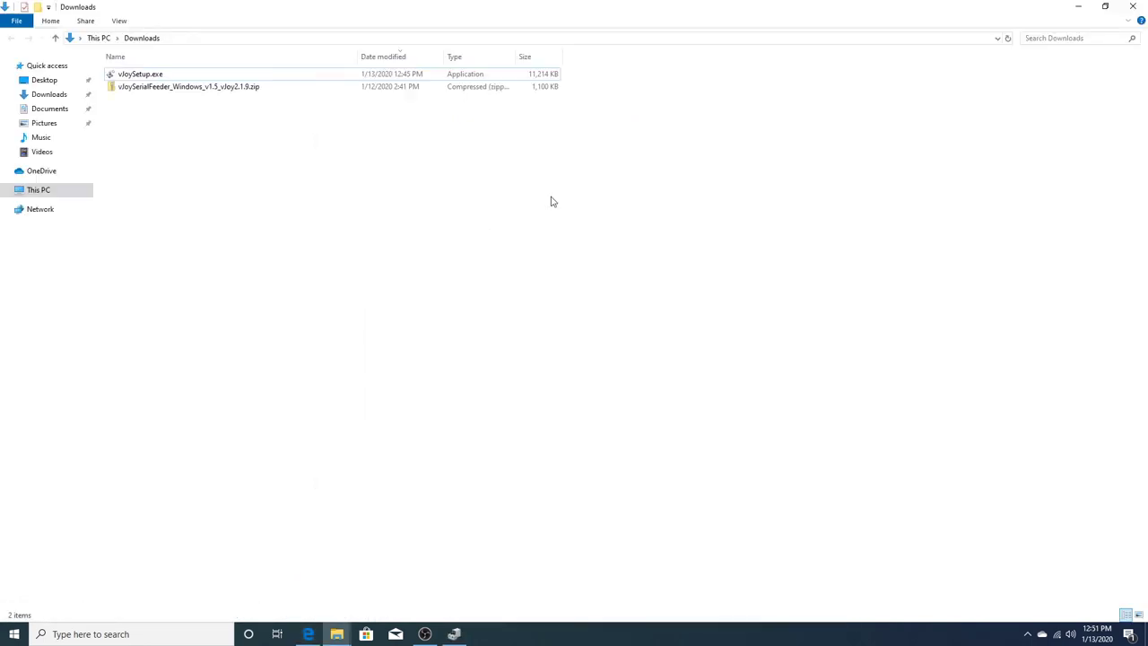
- Extract vJoySerialFeeder_Windows_v1.5_vJoy2.1.9.zip into its own folder in Downloads
{"action": "right_click", "coordinate": [155, 88]}
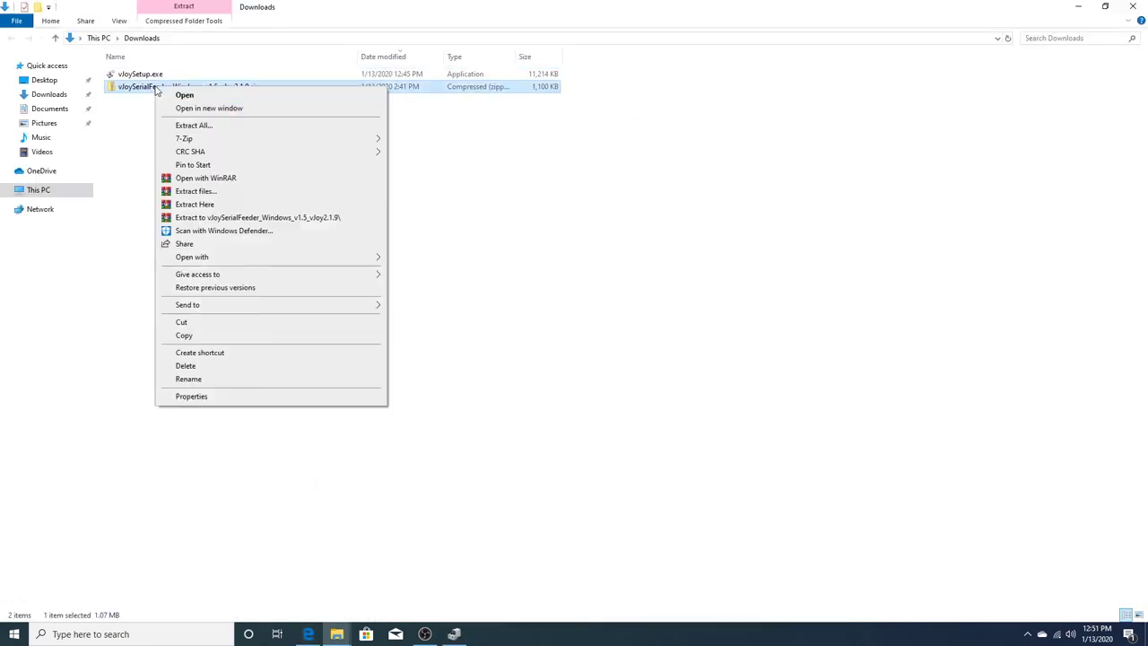
{"action": "left_click", "coordinate": [196, 126]}
{"action": "left_click", "coordinate": [680, 434]}
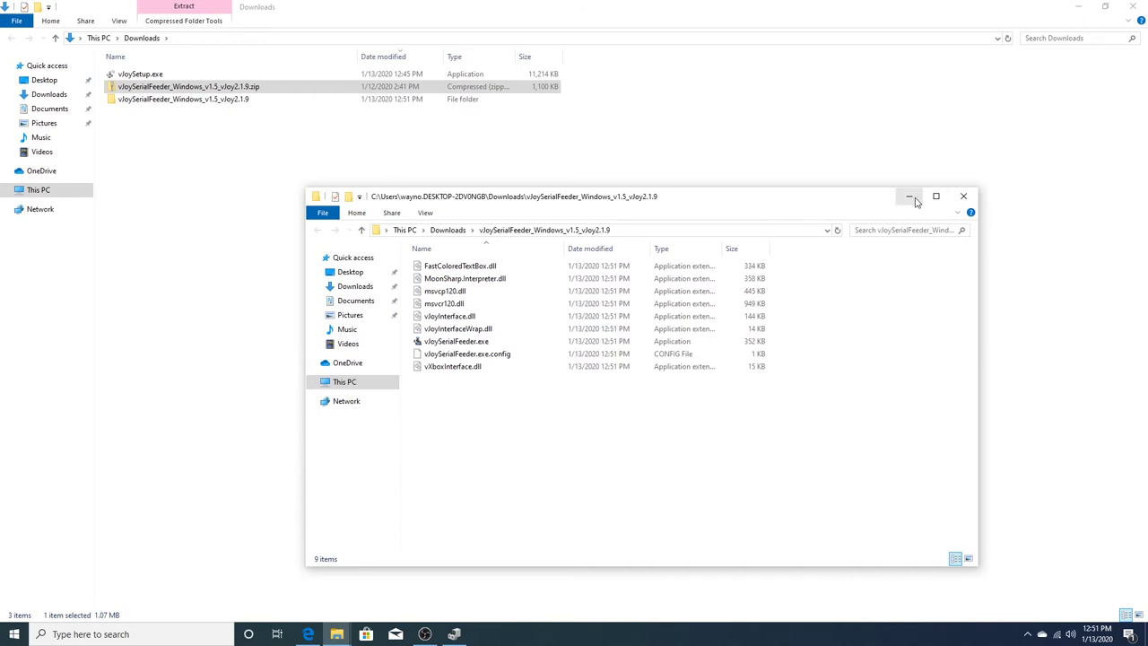
- Create a shortcut to vJoySerialFeeder.exe and move it onto the desktop
{"action": "right_click", "coordinate": [448, 341]}
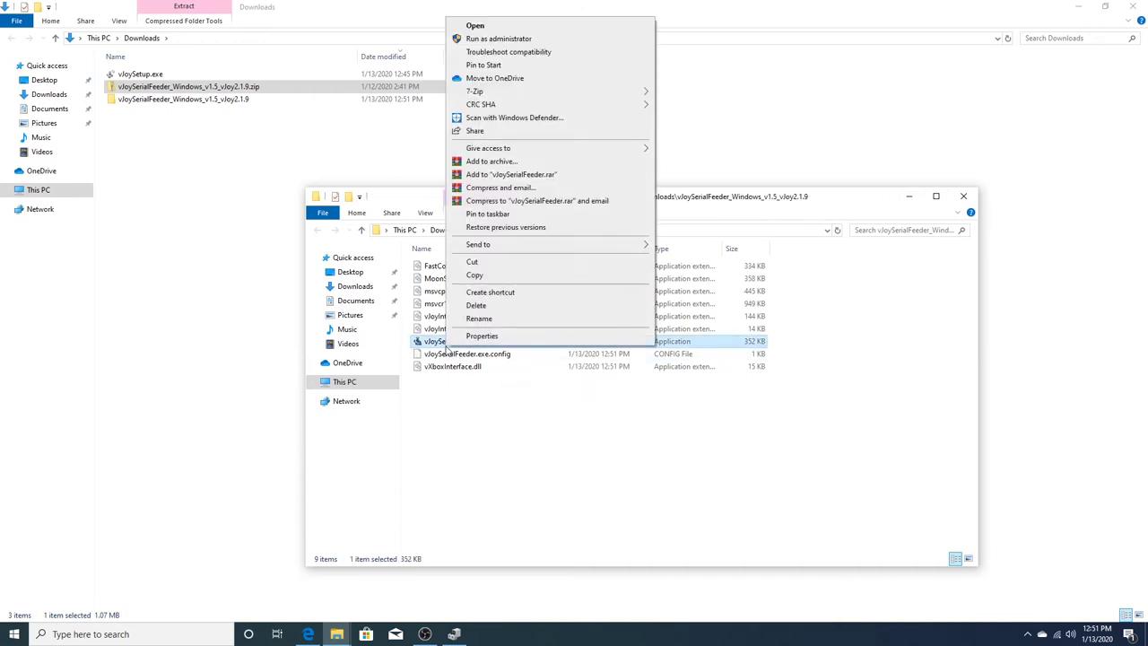
{"action": "left_click", "coordinate": [502, 291]}
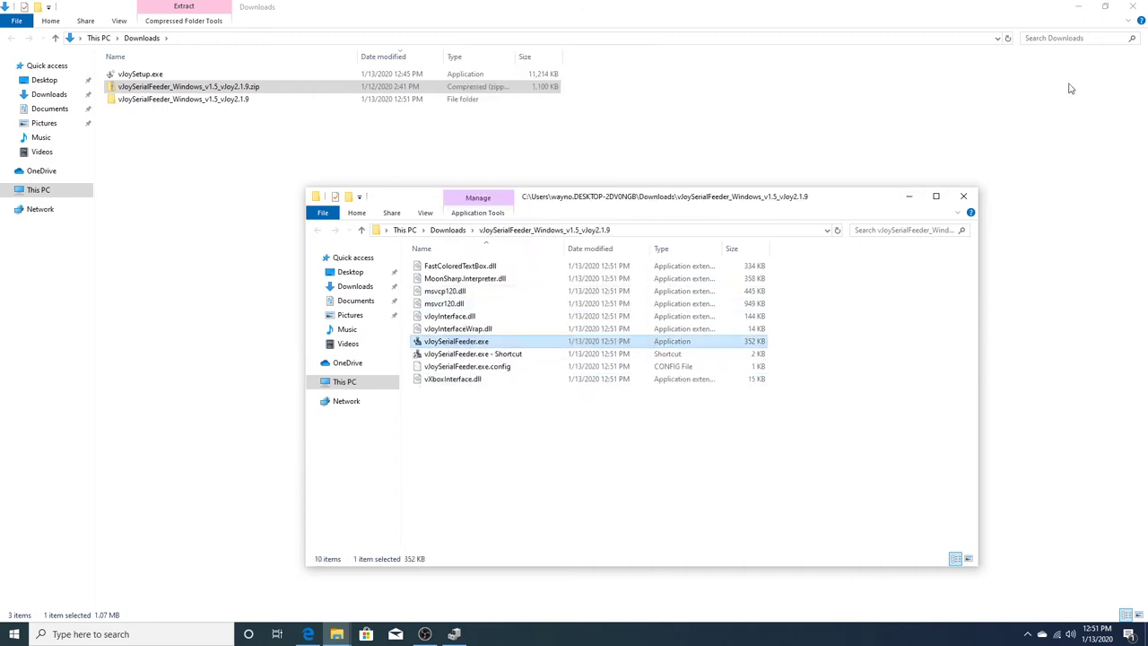
{"action": "left_click", "coordinate": [1082, 7]}
{"action": "left_click_drag", "start_coordinate": [441, 357], "coordinate": [1105, 41]}
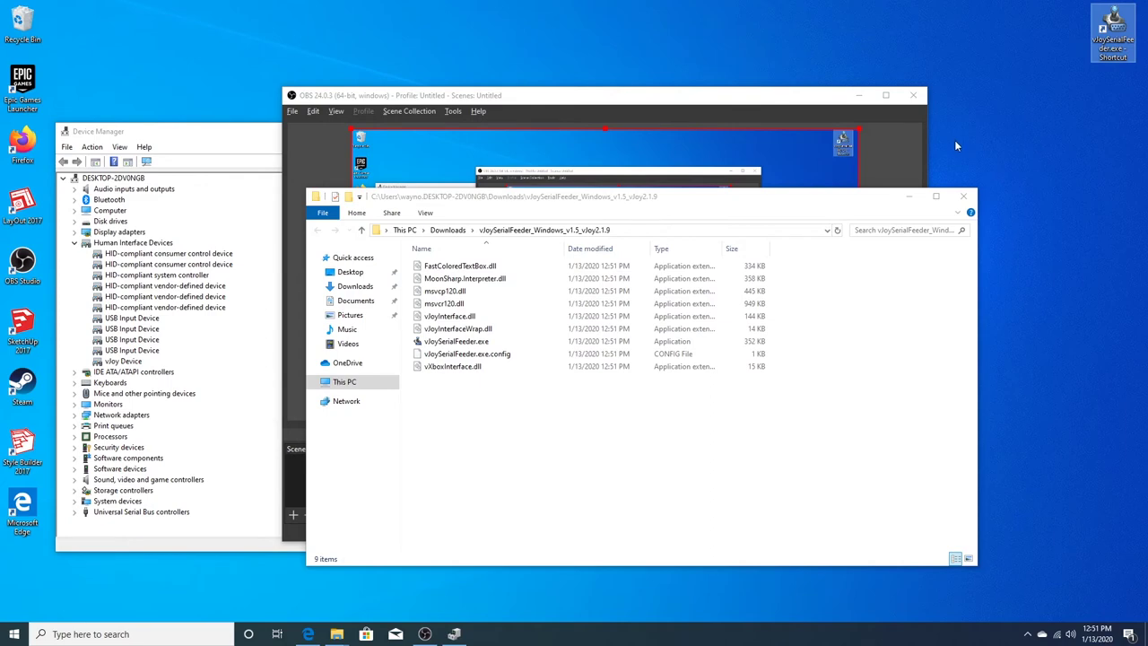
- Return to the Downloads folder and launch the vJoySetup.exe installer
{"action": "key", "text": "alt+Tab"}
{"action": "left_click", "coordinate": [302, 371]}
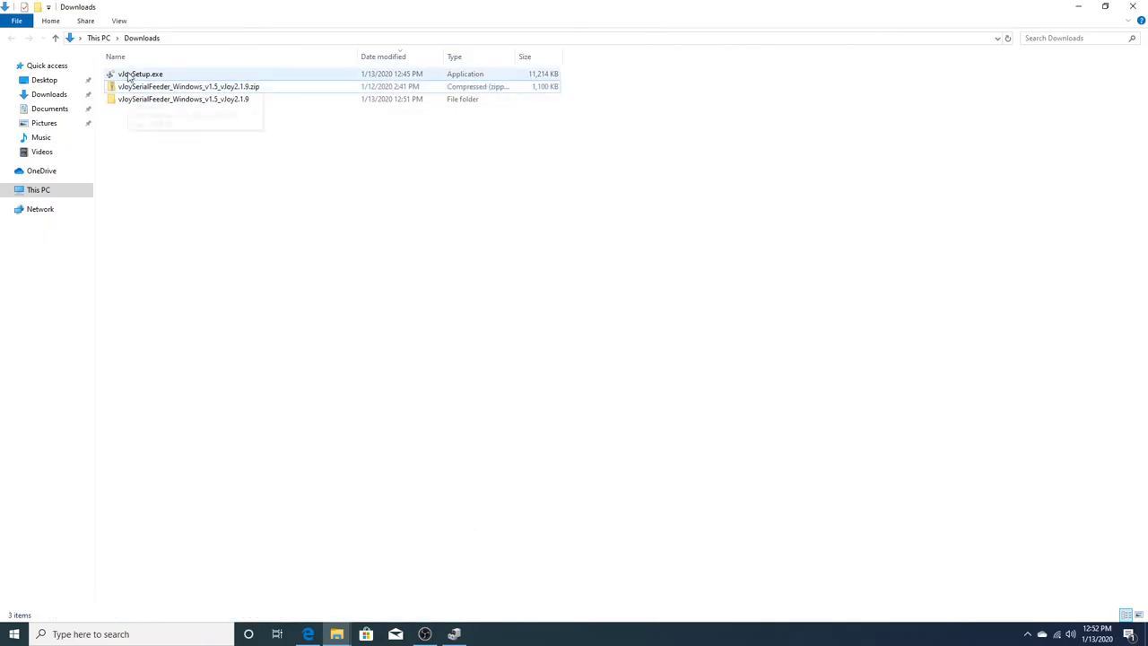
{"action": "double_click", "coordinate": [128, 77]}
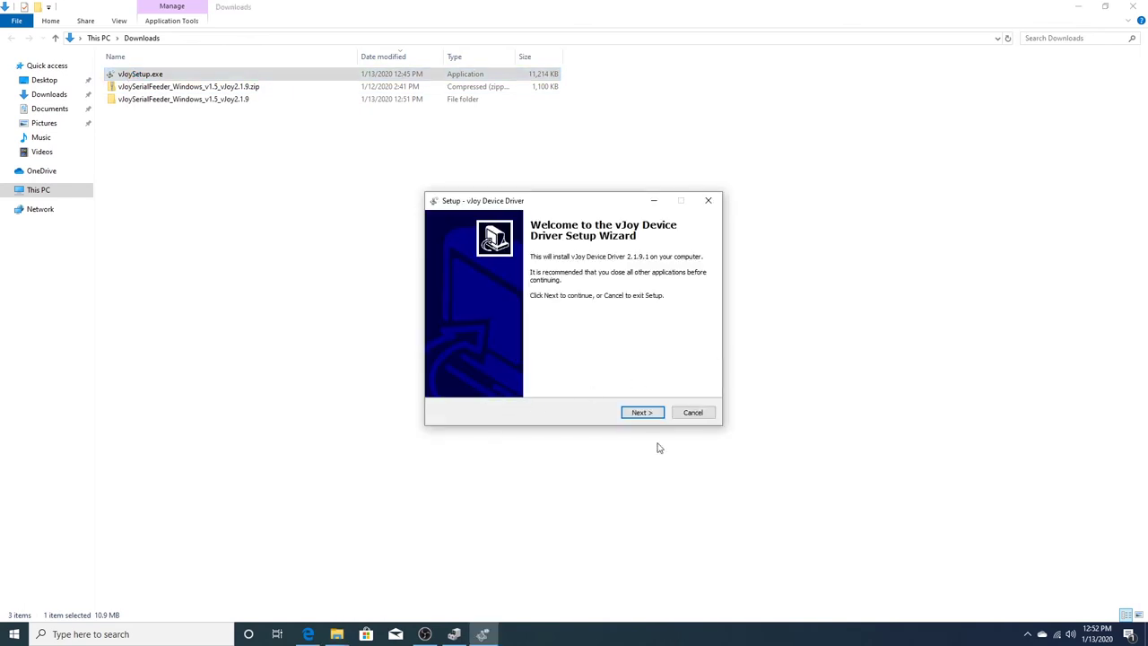
- Bring up Device Manager beside the setup wizard and install the vJoy Device Driver with all companion applications selected
{"action": "left_click", "coordinate": [454, 637]}
{"action": "left_click", "coordinate": [593, 245]}
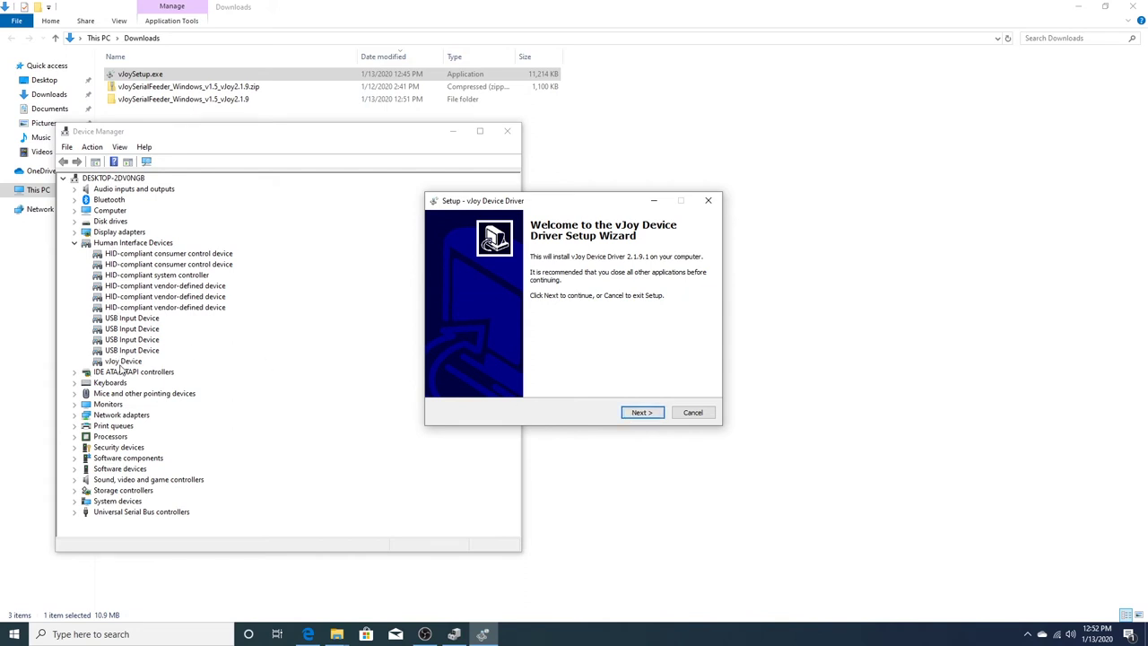
{"action": "left_click", "coordinate": [640, 414]}
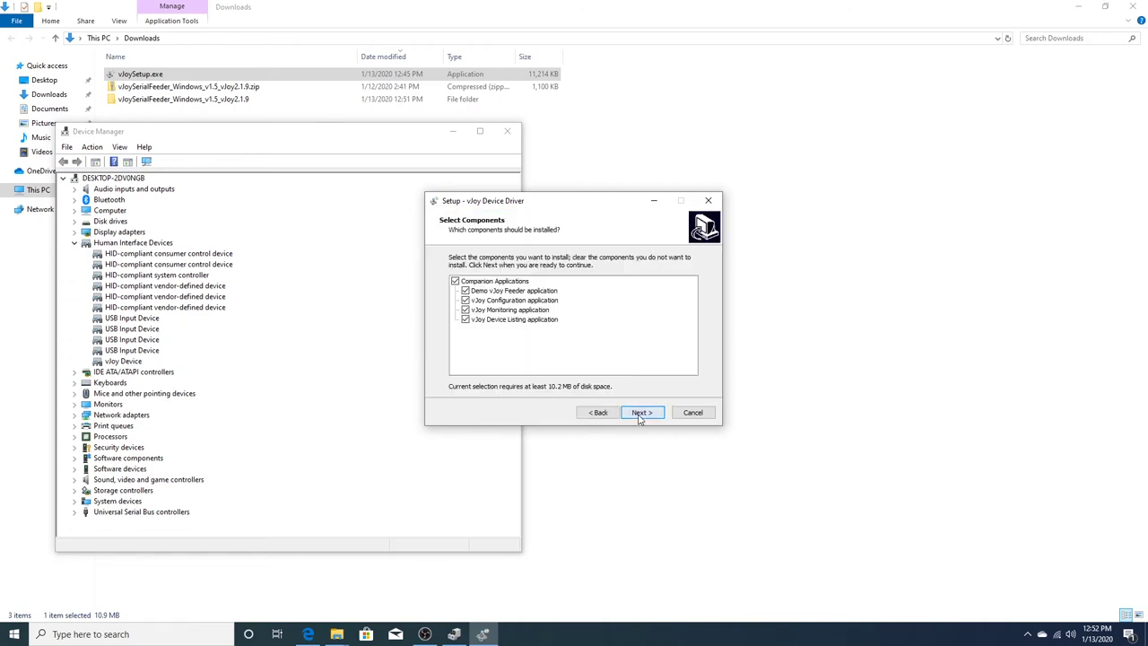
{"action": "left_click", "coordinate": [643, 414]}
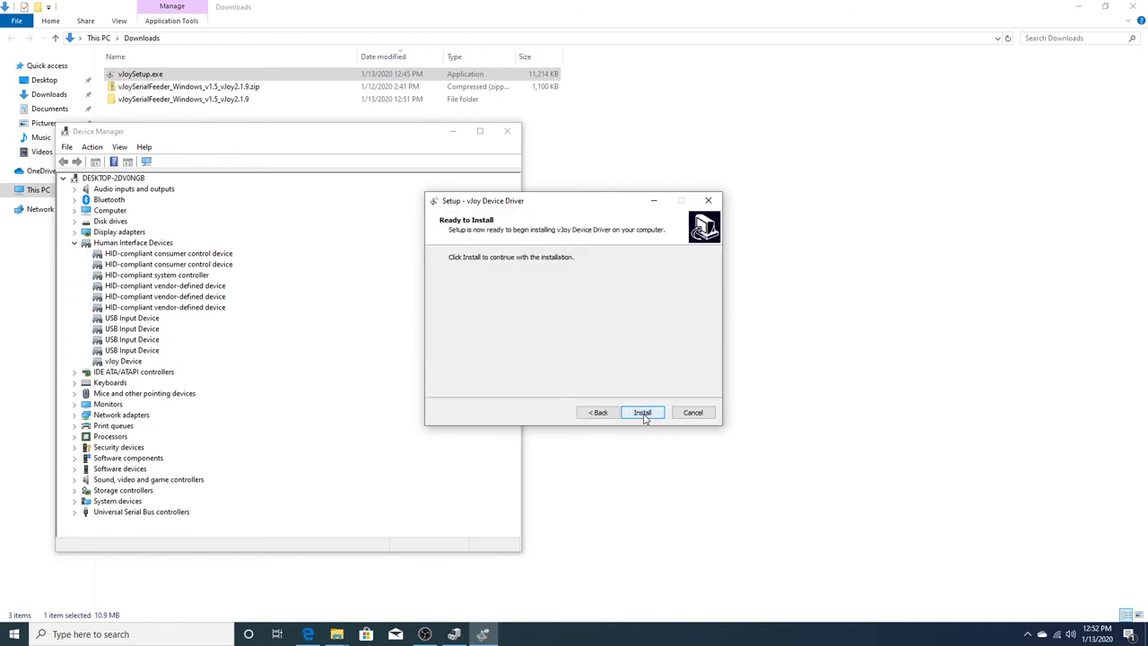
{"action": "left_click", "coordinate": [642, 414]}
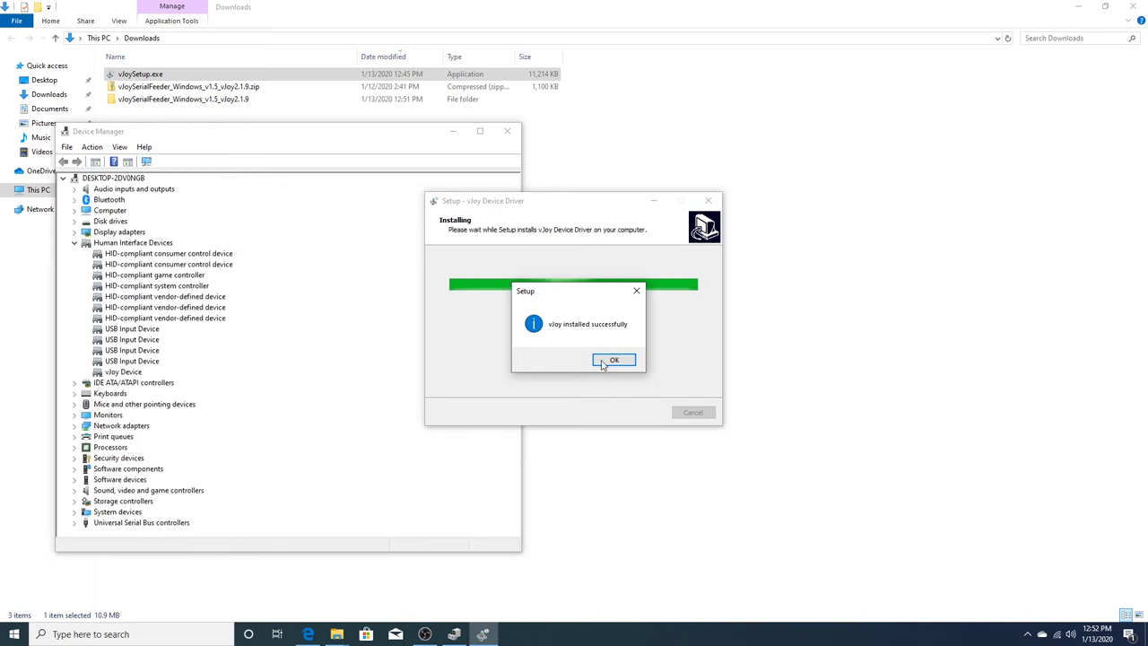
- Check the HID-compliant game controller entry in Device Manager and acknowledge the vJoy installation message
{"action": "left_click", "coordinate": [146, 276]}
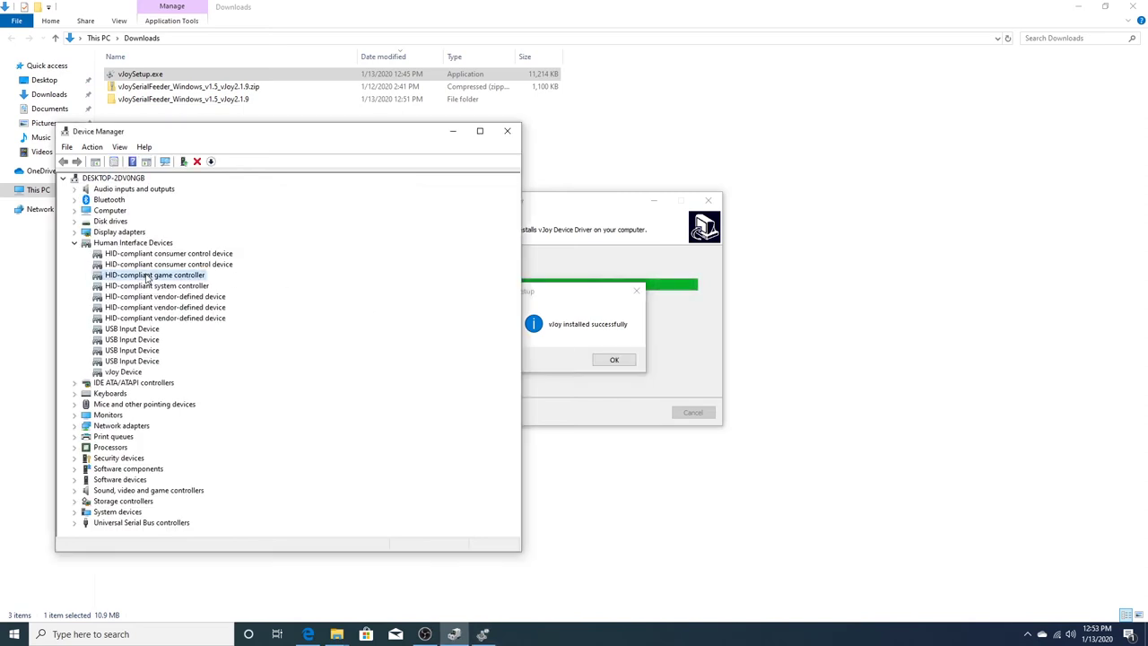
{"action": "left_click", "coordinate": [574, 336]}
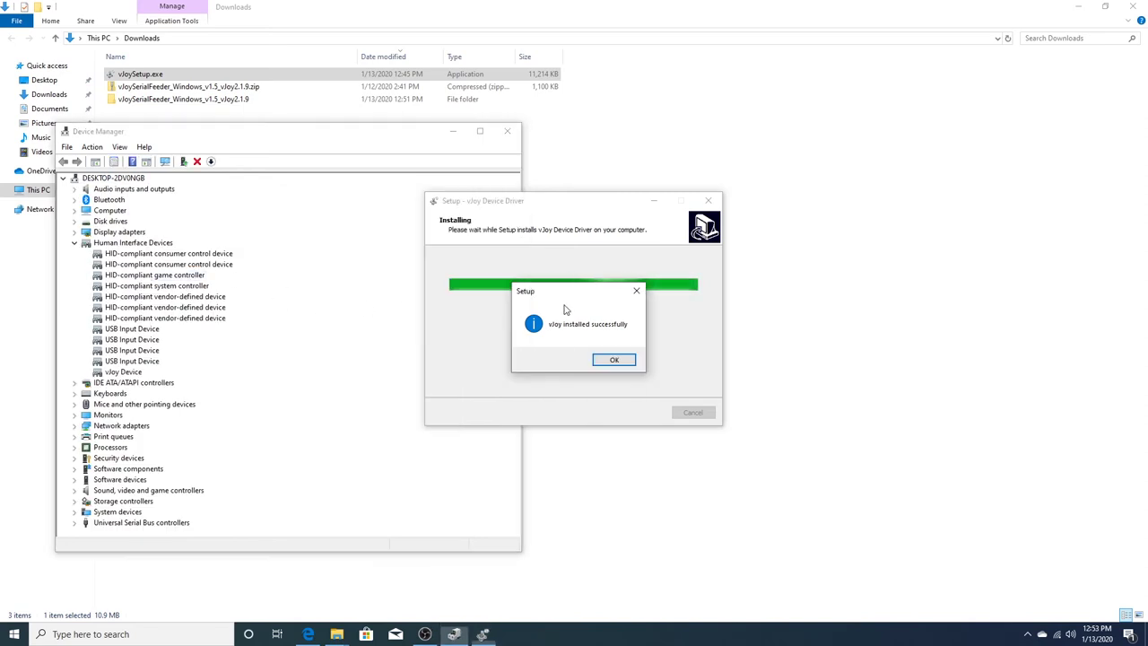
{"action": "left_click", "coordinate": [614, 360]}
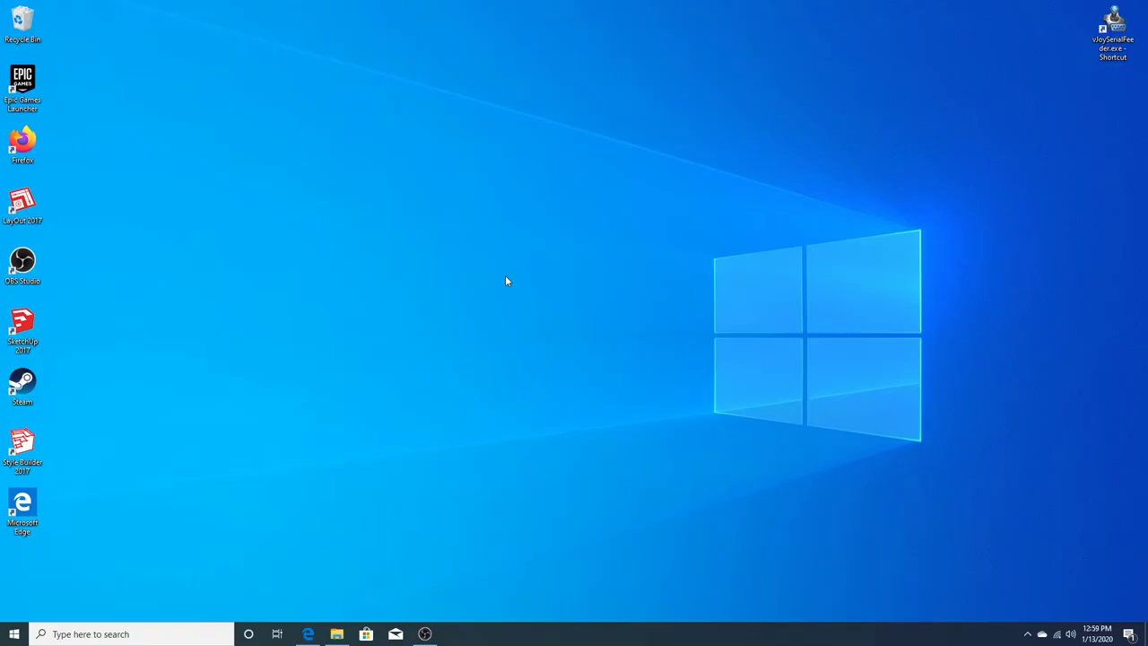
- Search Windows for "vjoy" and open Configure vJoy
{"action": "left_click", "coordinate": [14, 633]}
{"action": "type", "text": "vjoy"}
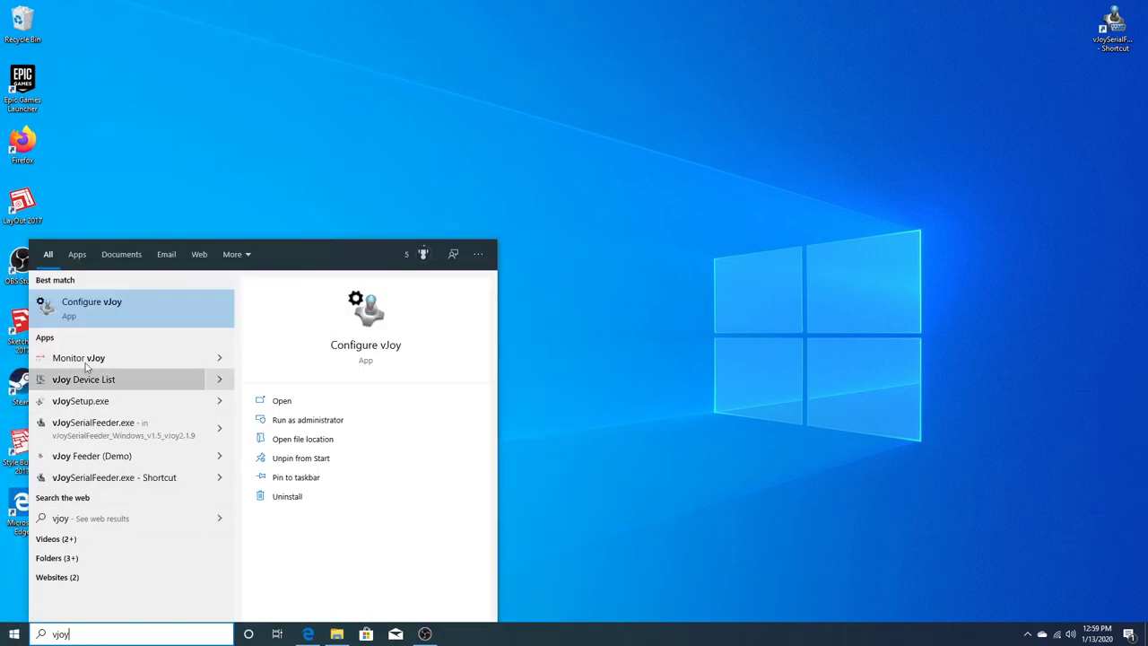
{"action": "left_click", "coordinate": [108, 306]}
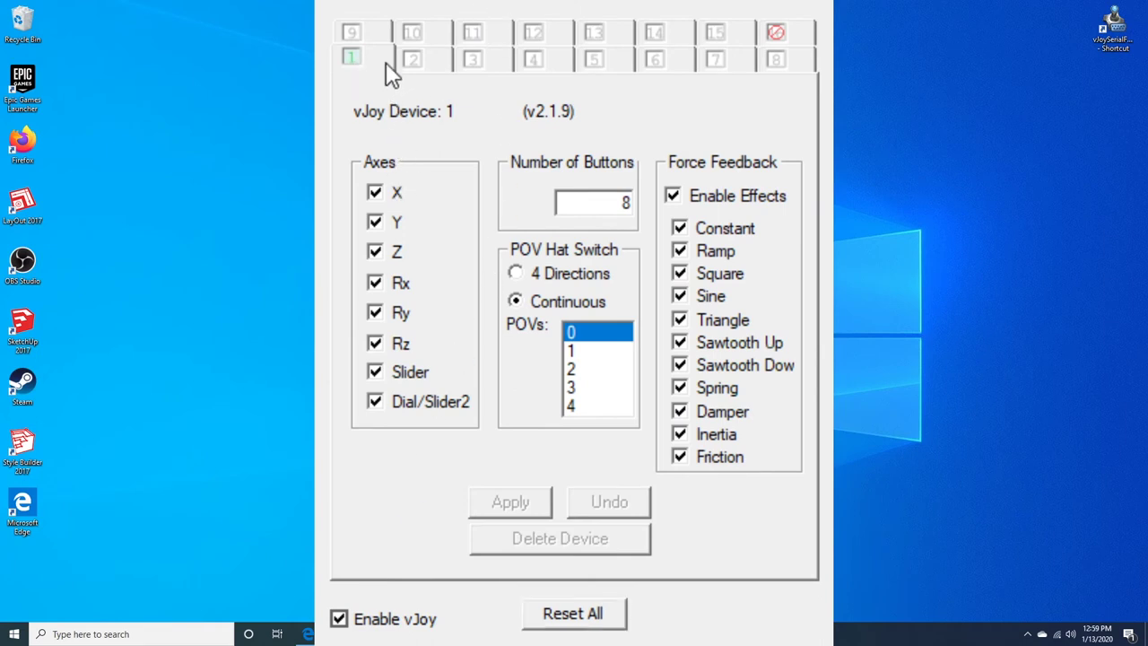
- Inspect vJoy device 16, return to device 1, and switch its X axis off and back on
{"action": "left_click", "coordinate": [776, 34]}
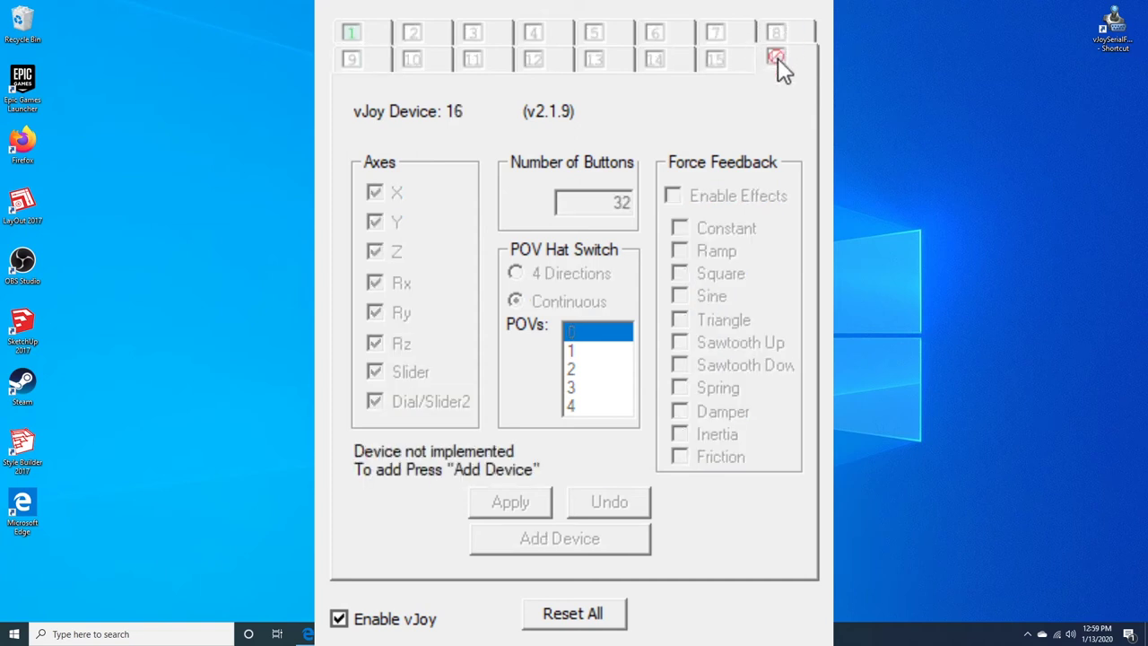
{"action": "left_click", "coordinate": [351, 36]}
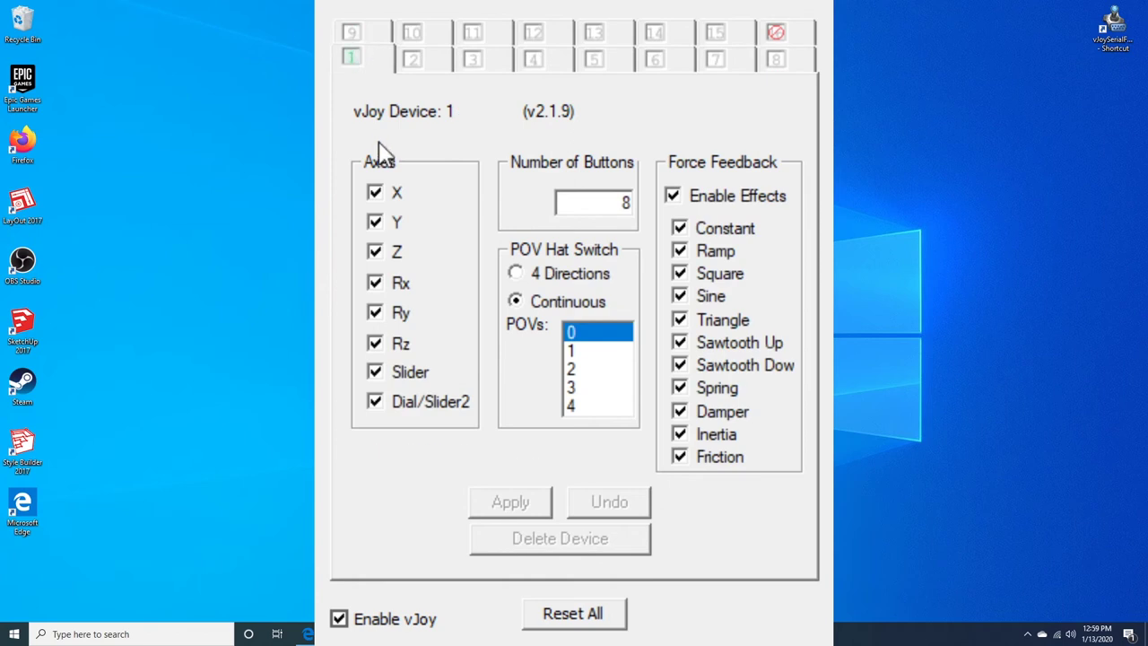
{"action": "left_click", "coordinate": [374, 190]}
{"action": "left_click", "coordinate": [374, 191]}
- Set vJoy device 1 to 6 buttons with only the X, Y, Rx and Ry axes enabled, and apply the changes
{"action": "double_click", "coordinate": [607, 201]}
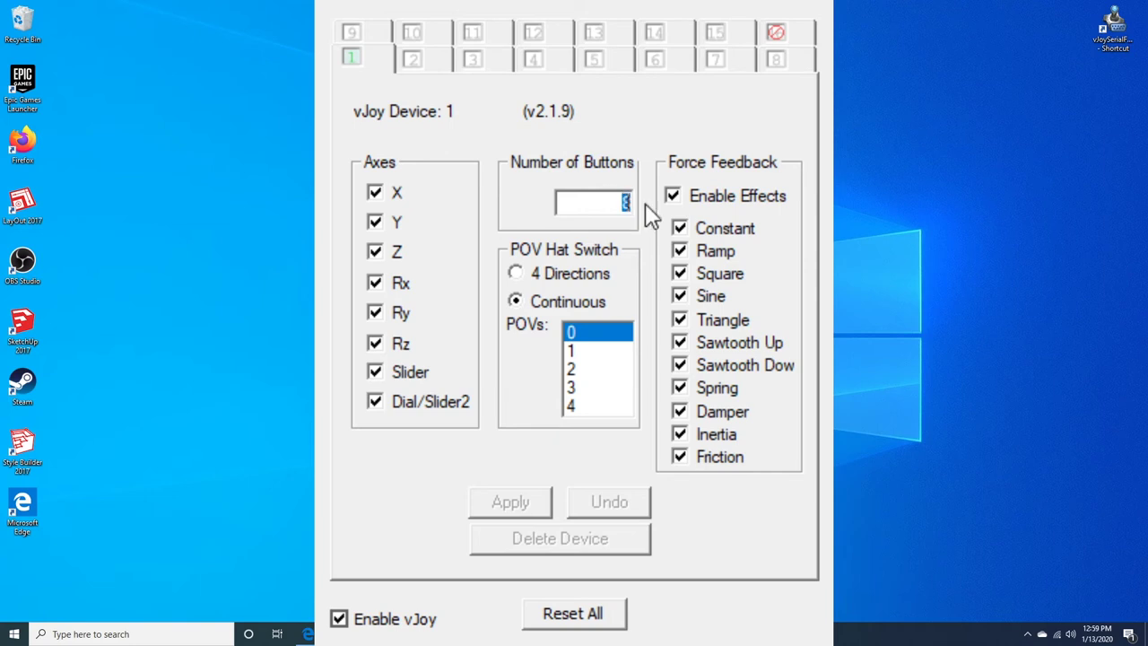
{"action": "type", "text": "6"}
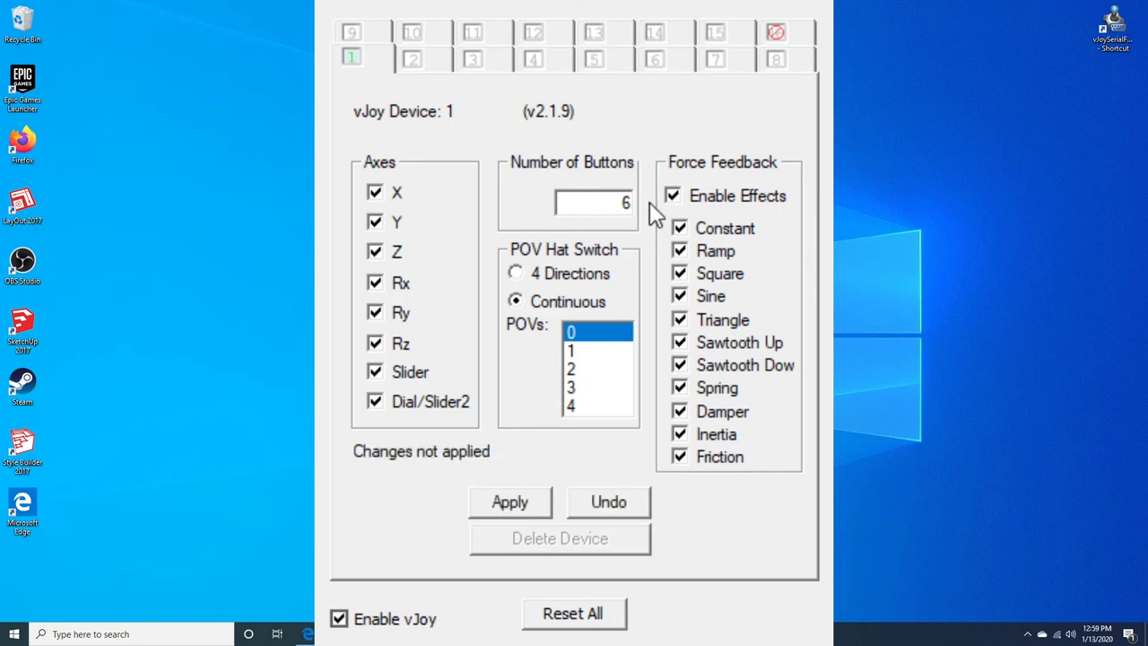
{"action": "left_click", "coordinate": [376, 253]}
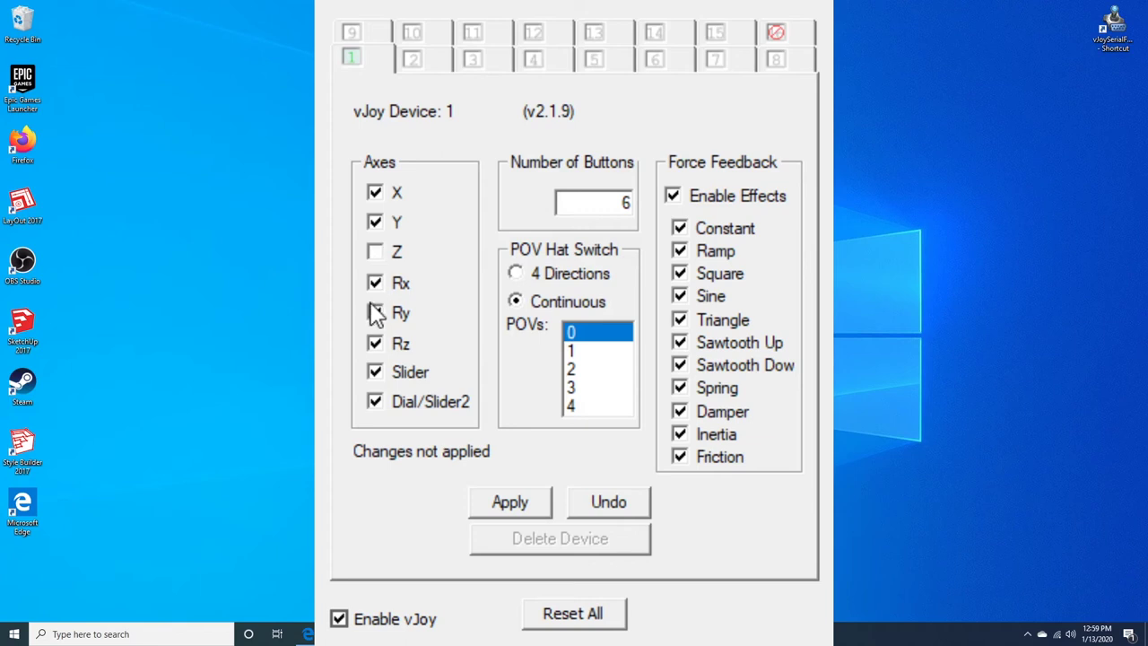
{"action": "left_click", "coordinate": [375, 343]}
{"action": "left_click", "coordinate": [375, 373]}
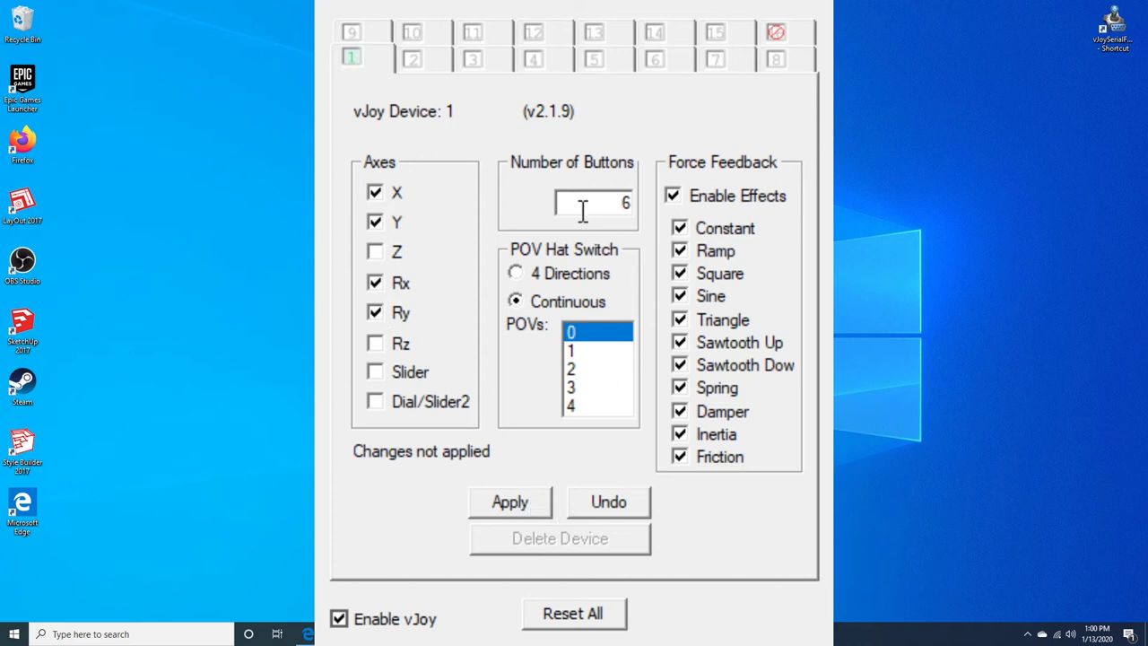
{"action": "left_click", "coordinate": [512, 505]}
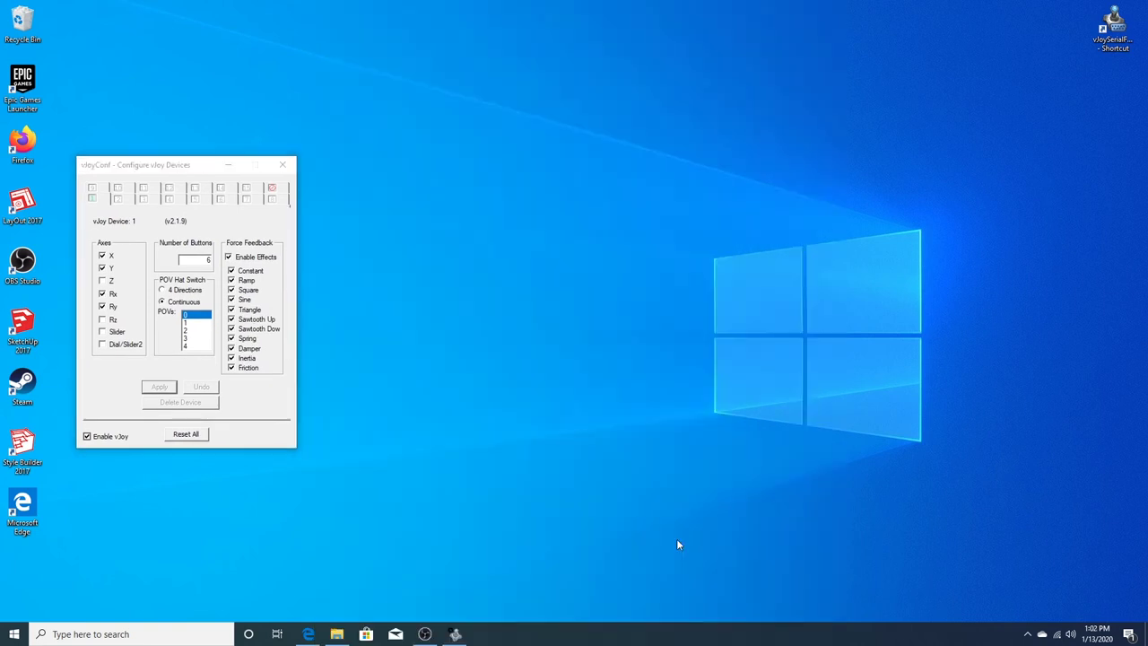
- Open vJoySerialFeeder from its desktop shortcut and enter Flysky as the profile name
{"action": "double_click", "coordinate": [1112, 25]}
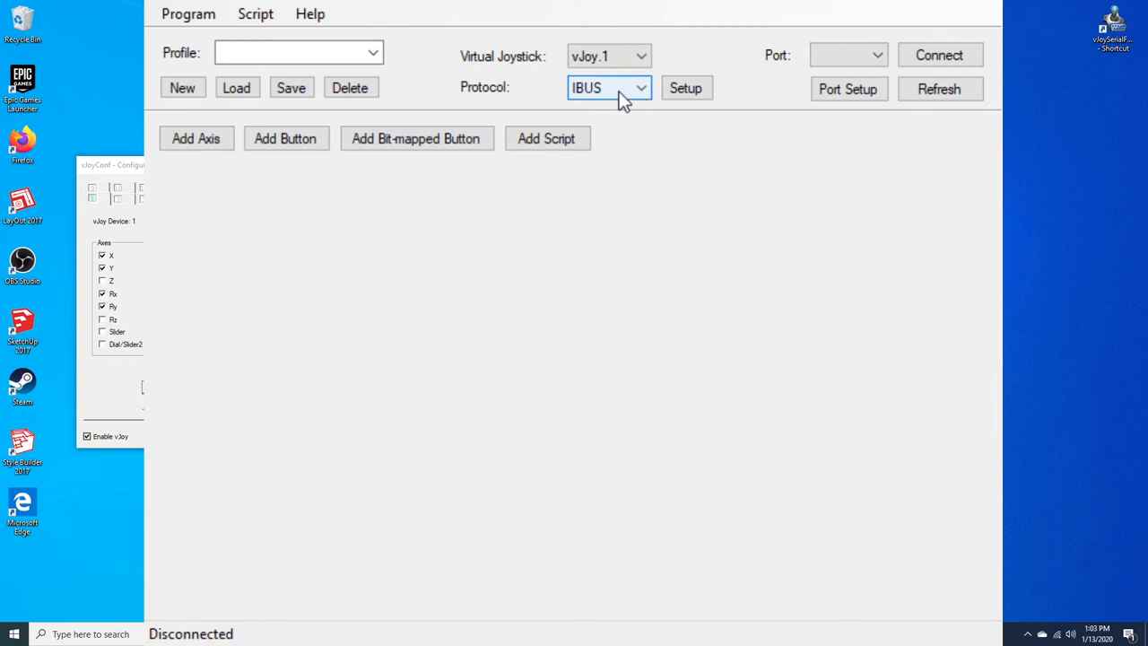
{"action": "left_click", "coordinate": [232, 52]}
{"action": "type", "text": "Flysky"}
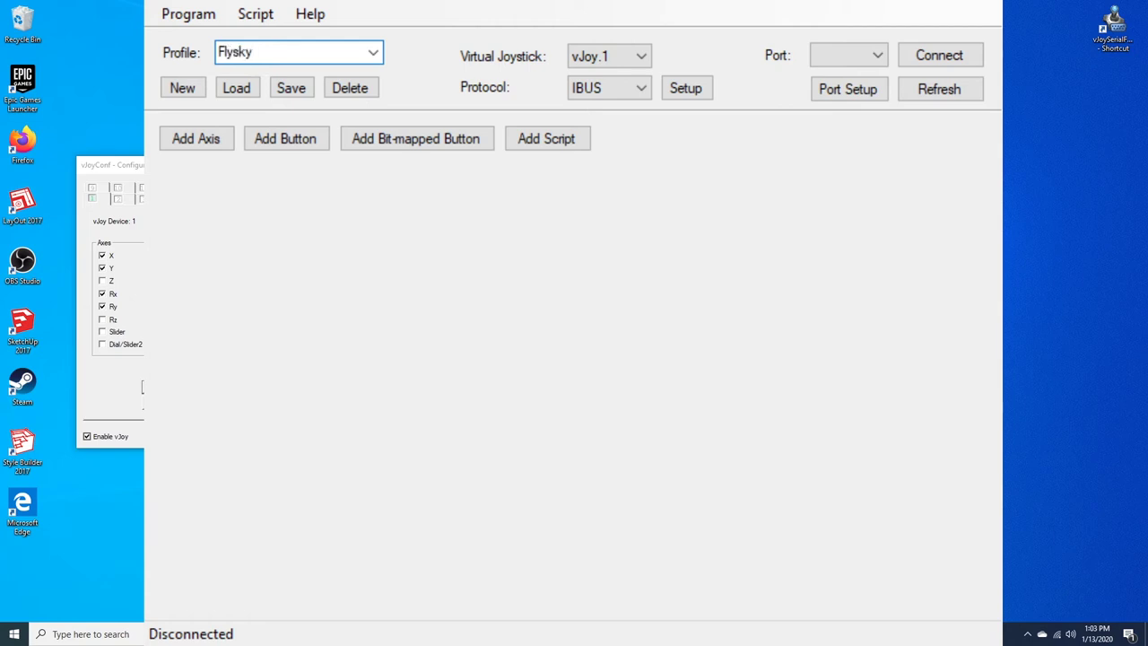
- Add four axis mappings to the Flysky profile
{"action": "left_click", "coordinate": [196, 140]}
{"action": "left_click", "coordinate": [197, 140]}
{"action": "left_click", "coordinate": [197, 140]}
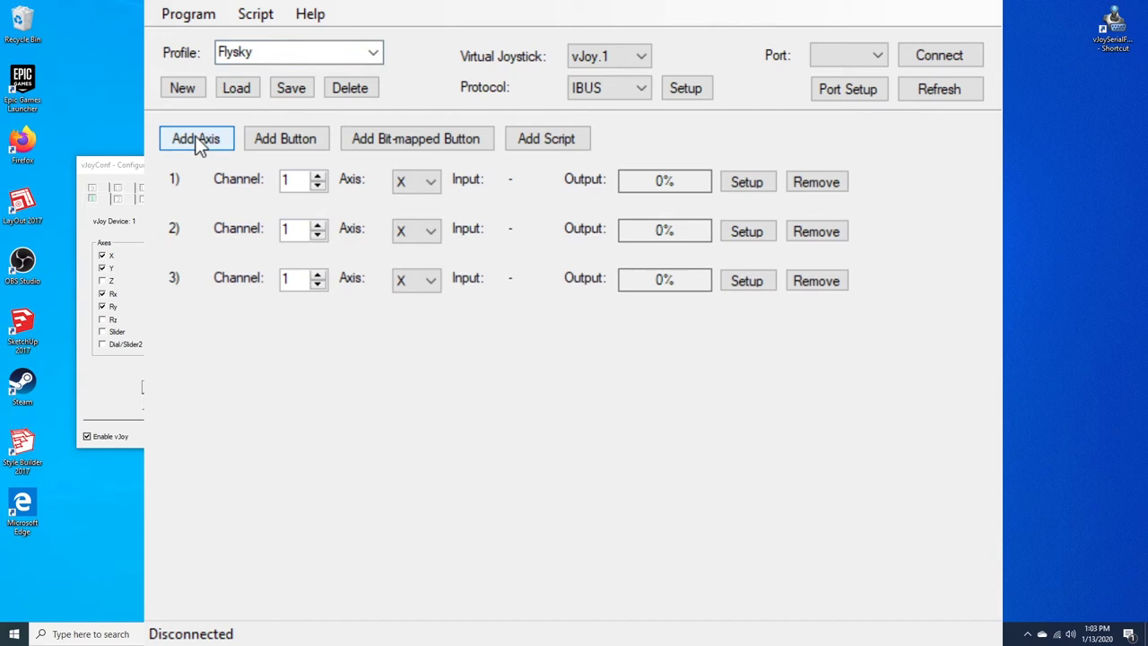
{"action": "left_click", "coordinate": [197, 140]}
- Add six button mappings below the four axis mappings in the Flysky profile
{"action": "left_click", "coordinate": [288, 140]}
{"action": "left_click", "coordinate": [288, 140]}
{"action": "left_click", "coordinate": [288, 140]}
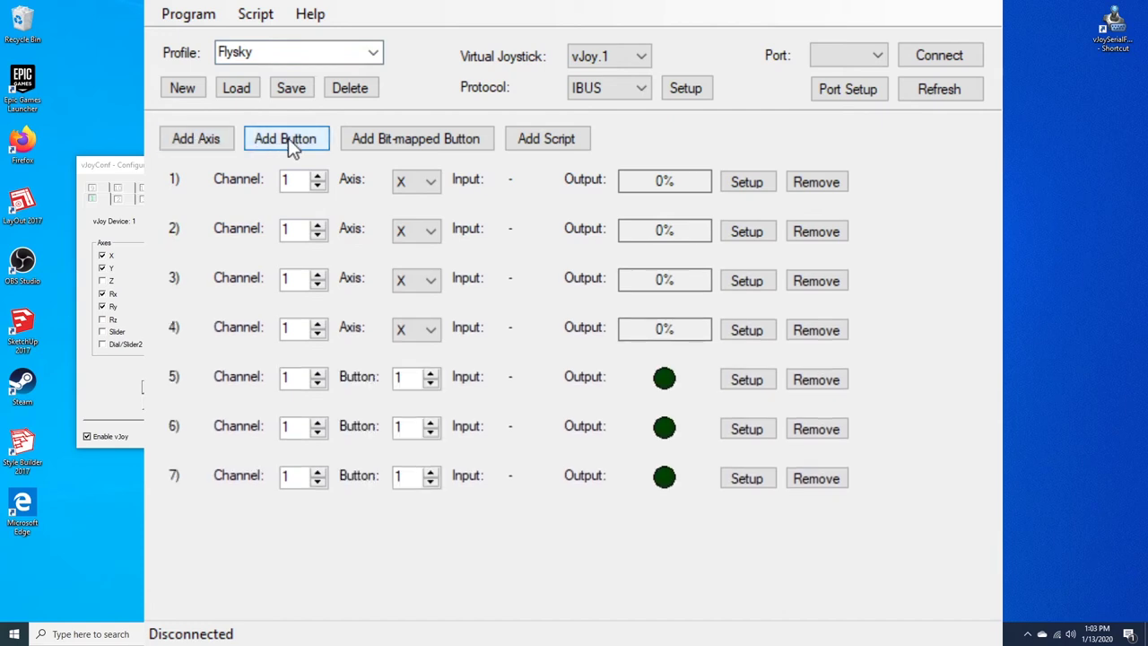
{"action": "left_click", "coordinate": [287, 140]}
{"action": "left_click", "coordinate": [287, 140]}
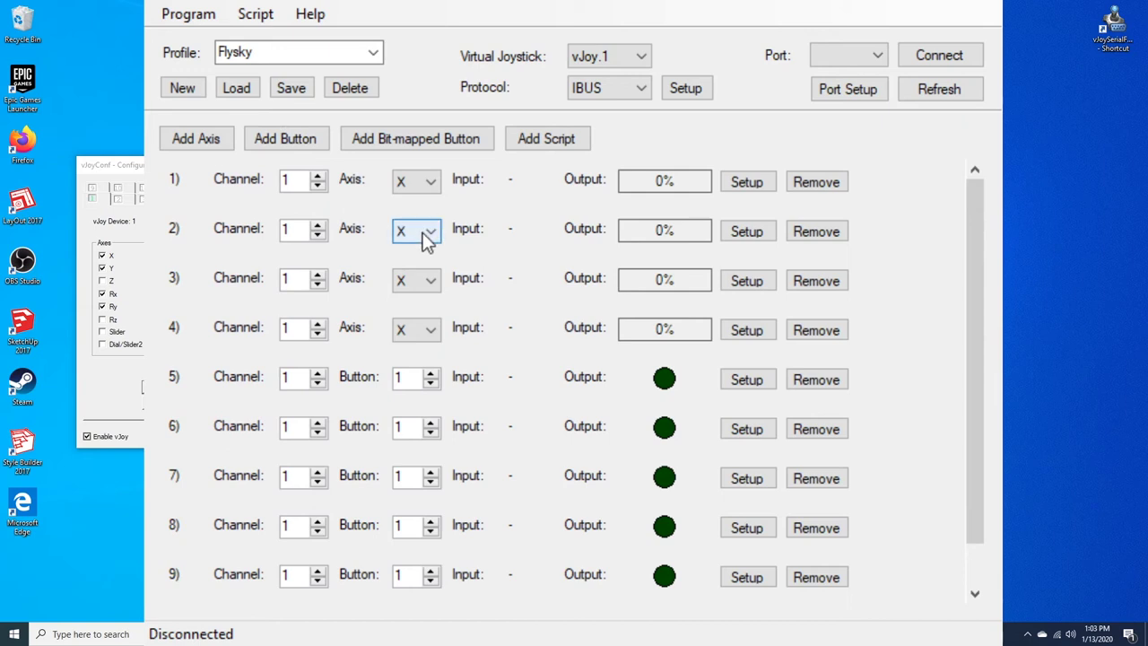
- Assign channels 2, 3 and 4 to the second, third and fourth axis mappings
{"action": "left_click", "coordinate": [319, 226]}
{"action": "left_click", "coordinate": [317, 276]}
{"action": "left_click", "coordinate": [317, 324]}
{"action": "left_click", "coordinate": [318, 325]}
{"action": "left_click", "coordinate": [317, 324]}
- Assign channels 5 through 10 in order to the six button mappings
{"action": "left_click_drag", "start_coordinate": [302, 380], "coordinate": [281, 595]}
{"action": "type", "text": "56"}
{"action": "type", "text": "7"}
{"action": "type", "text": "8"}
{"action": "type", "text": "9"}
{"action": "left_click_drag", "start_coordinate": [979, 403], "coordinate": [979, 444]}
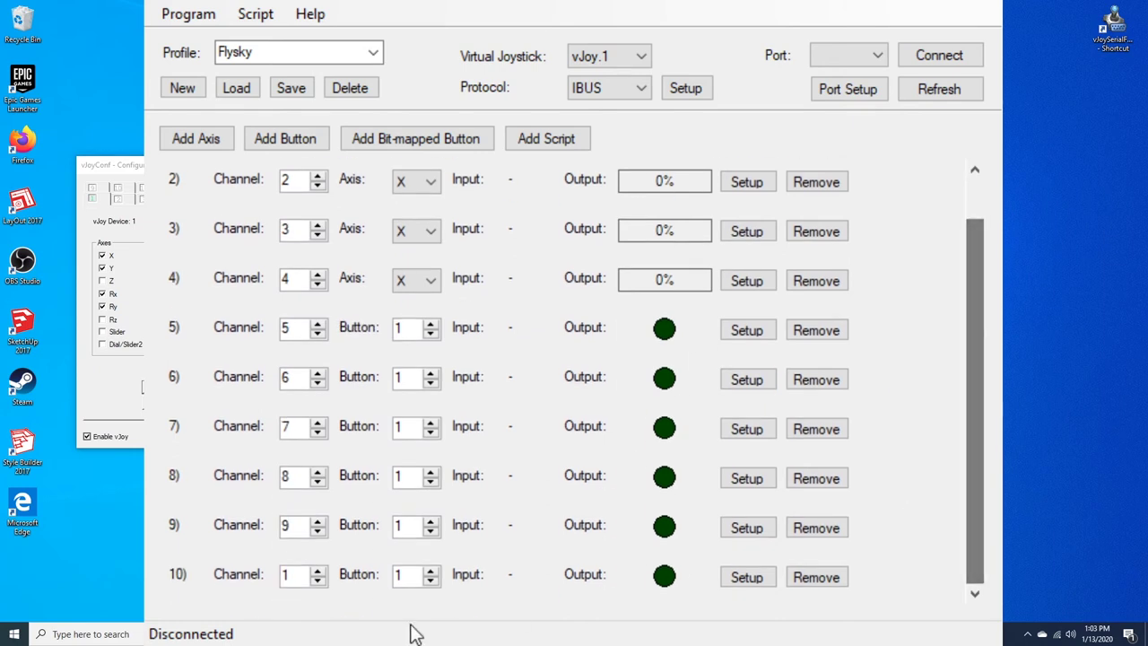
{"action": "left_click", "coordinate": [298, 576]}
{"action": "type", "text": "0"}
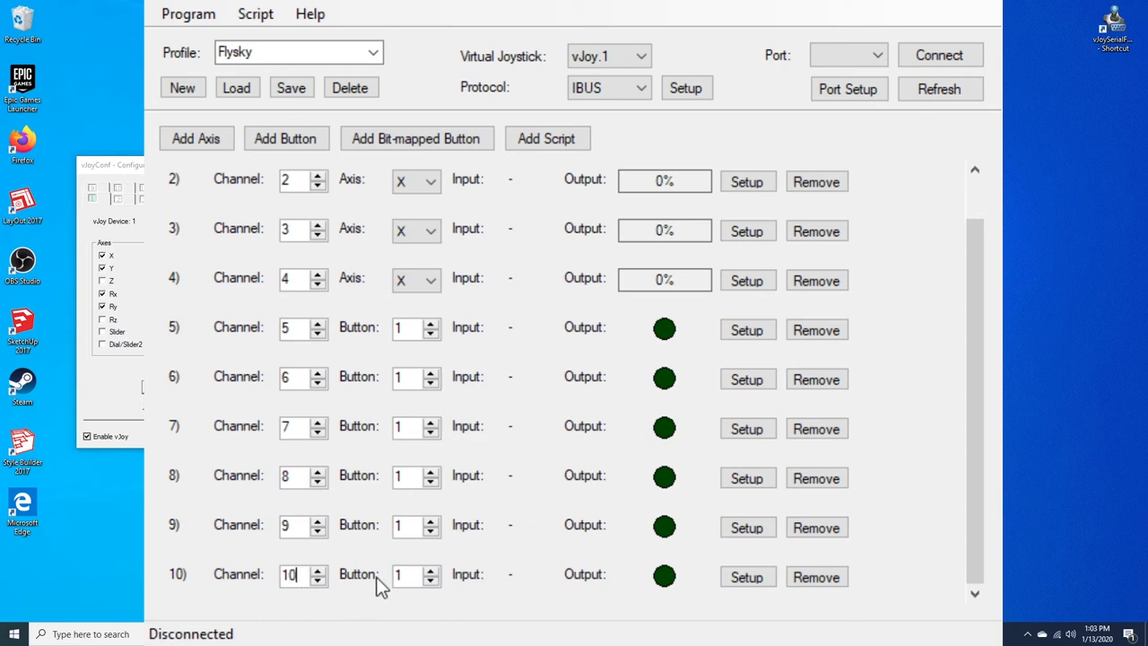
- Number the outputs of the button mappings on channels 6 to 10 as buttons 2 to 6 in order
{"action": "left_click_drag", "start_coordinate": [401, 574], "coordinate": [362, 595]}
{"action": "type", "text": "6"}
{"action": "left_click_drag", "start_coordinate": [401, 525], "coordinate": [395, 538]}
{"action": "type", "text": "5"}
{"action": "left_click_drag", "start_coordinate": [402, 475], "coordinate": [384, 484]}
{"action": "type", "text": "4"}
{"action": "left_click_drag", "start_coordinate": [402, 426], "coordinate": [385, 433]}
{"action": "type", "text": "3"}
{"action": "left_click_drag", "start_coordinate": [410, 381], "coordinate": [361, 400]}
{"action": "type", "text": "2"}
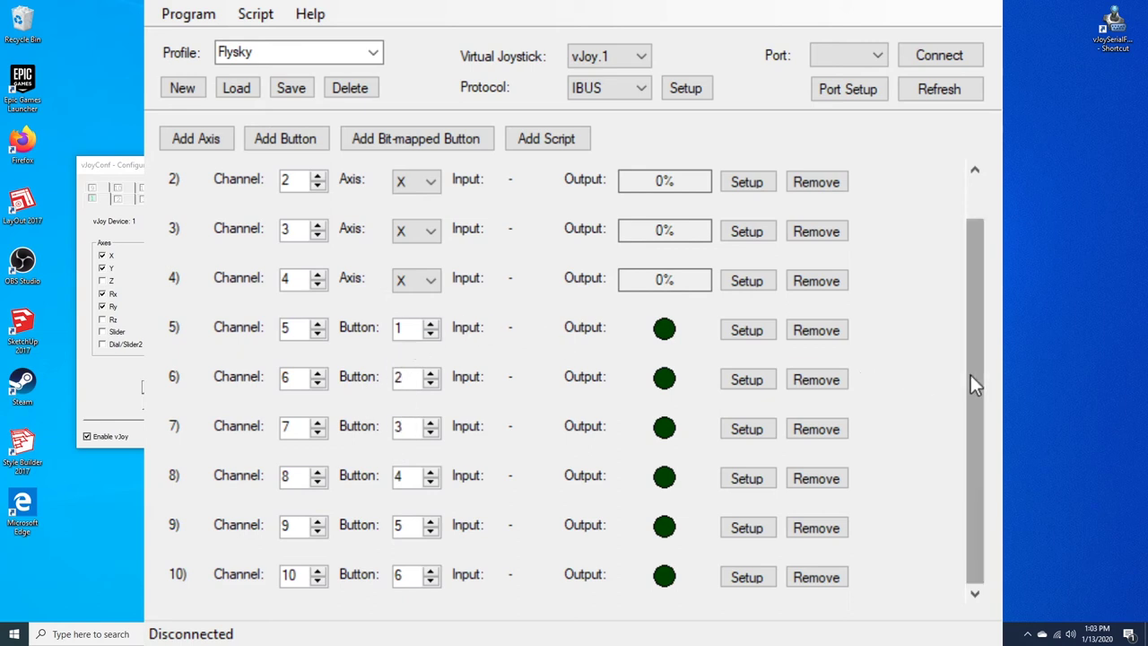
- Set the output axes of mappings 2, 3 and 4 to Y, Rx and Ry
{"action": "left_click_drag", "start_coordinate": [971, 384], "coordinate": [990, 285]}
{"action": "left_click", "coordinate": [431, 230]}
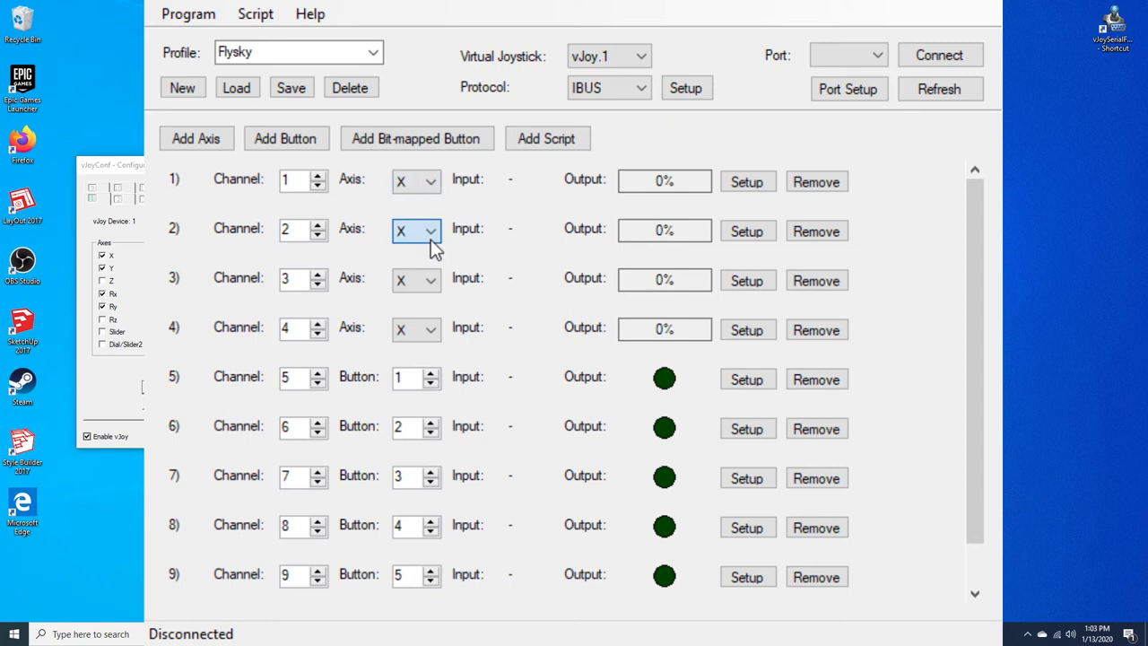
{"action": "scroll", "coordinate": [417, 287], "scroll_direction": "down", "scroll_amount": 1}
{"action": "left_click", "coordinate": [423, 285]}
{"action": "scroll", "coordinate": [424, 354], "scroll_direction": "down", "scroll_amount": 3}
{"action": "left_click", "coordinate": [424, 329]}
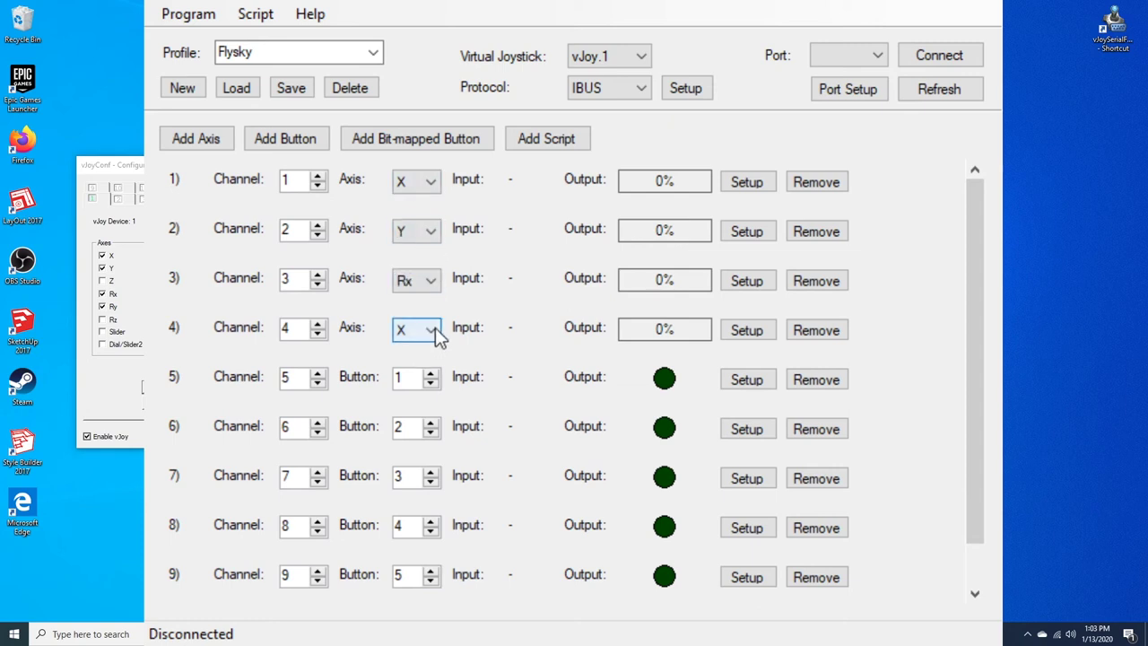
{"action": "scroll", "coordinate": [414, 420], "scroll_direction": "down", "scroll_amount": 4}
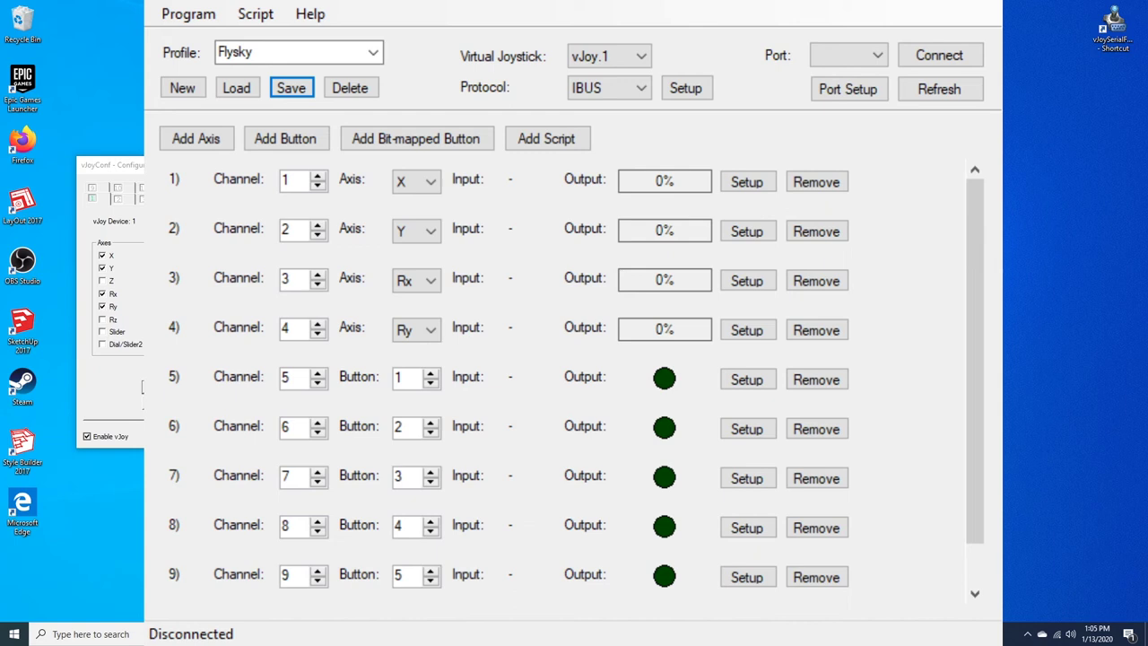
- Refresh the serial port list and connect the Flysky profile on COM5
{"action": "left_click", "coordinate": [967, 93]}
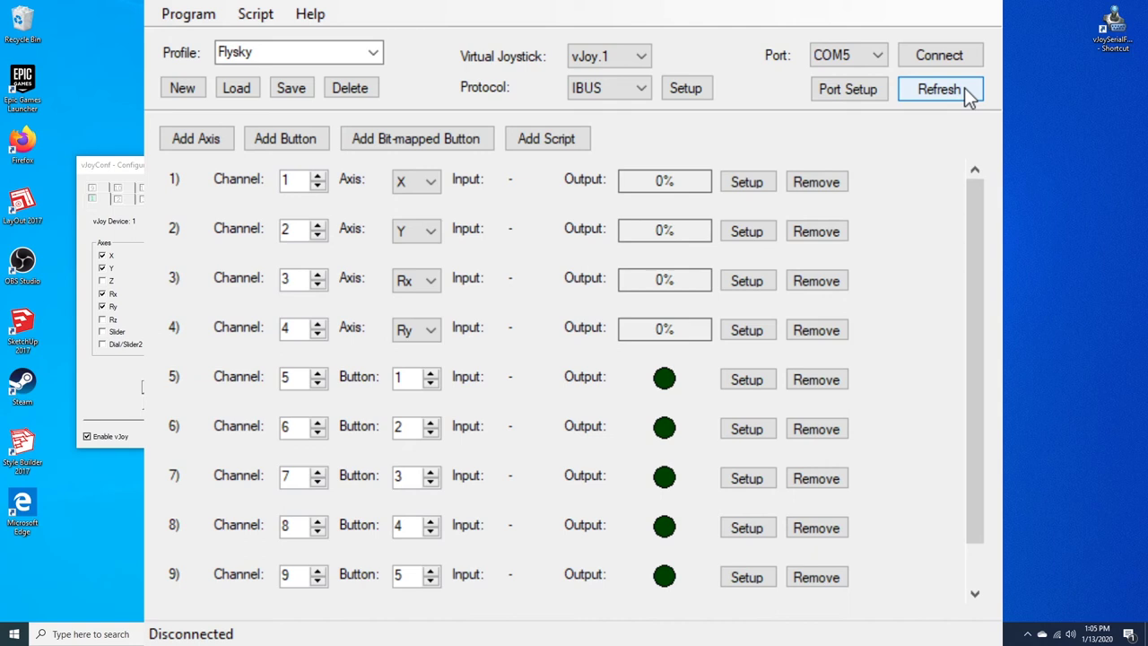
{"action": "left_click", "coordinate": [942, 61]}
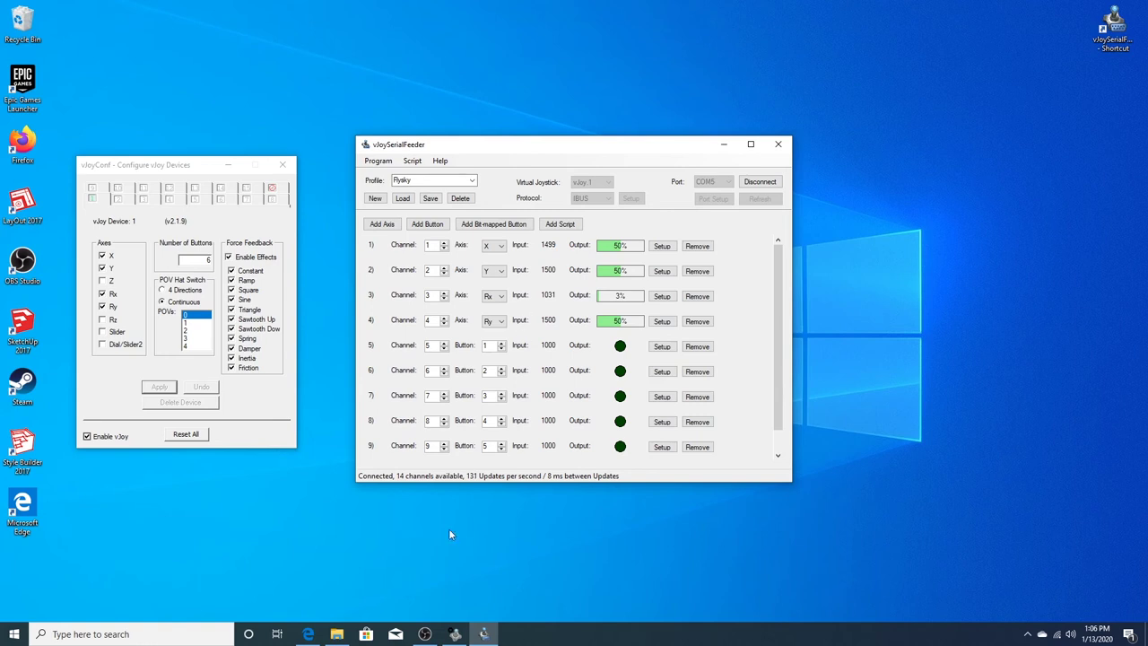
- Find and open the vJoy Monitor from Windows search and place its window beside vJoySerialFeeder
{"action": "left_click", "coordinate": [14, 634]}
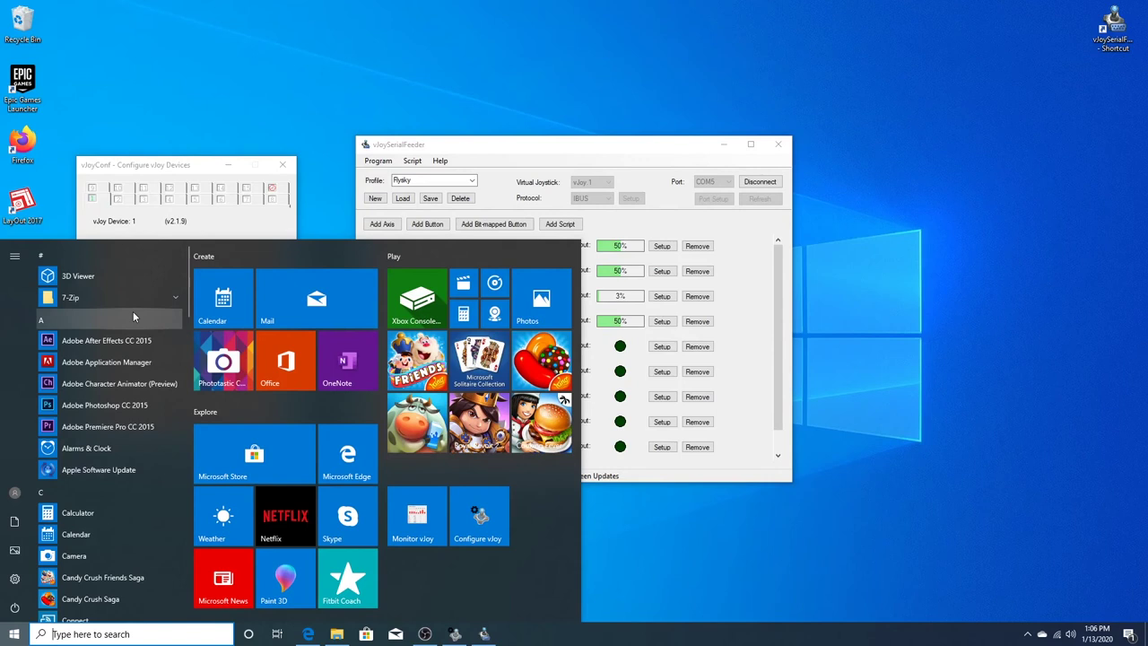
{"action": "type", "text": "vjoy"}
{"action": "left_click", "coordinate": [89, 358]}
{"action": "left_click_drag", "start_coordinate": [508, 141], "coordinate": [913, 137]}
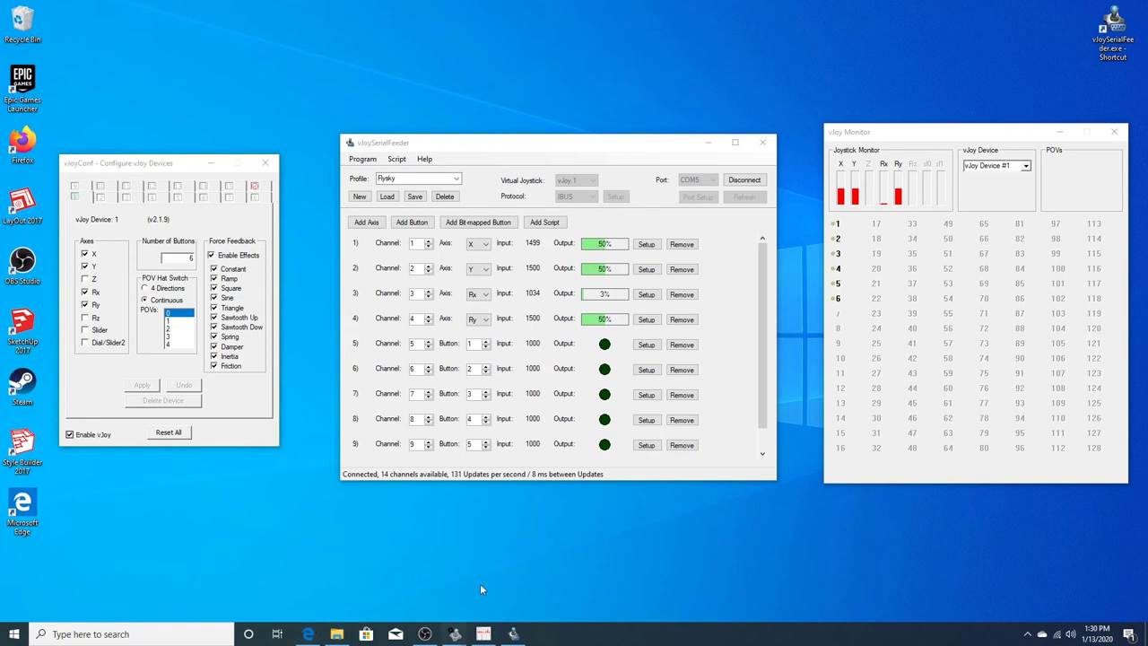
- Open the Windows USB game controllers setup, examine the vJoy Device's axes and buttons on its test page, and close its properties
{"action": "left_click", "coordinate": [169, 633]}
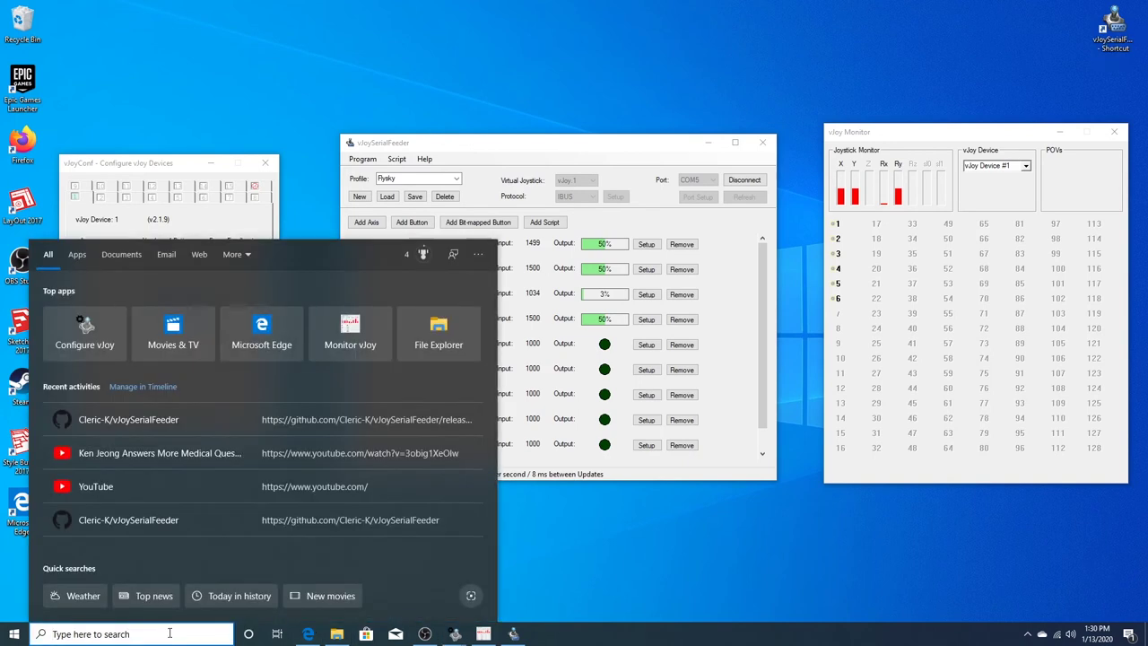
{"action": "type", "text": "game"}
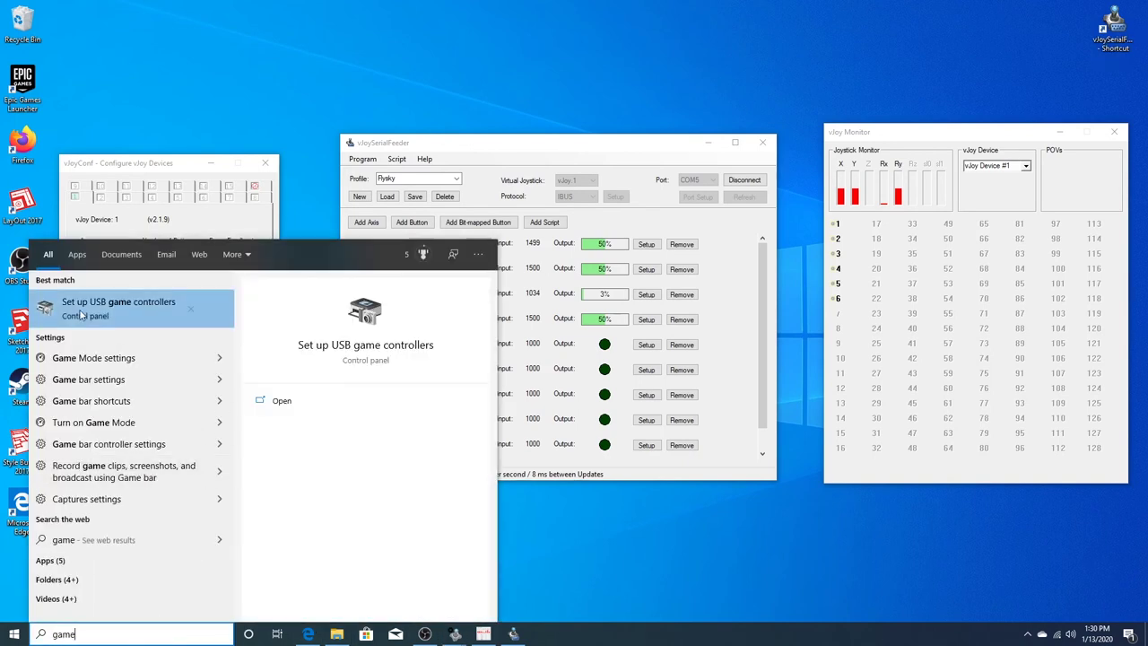
{"action": "left_click", "coordinate": [80, 313]}
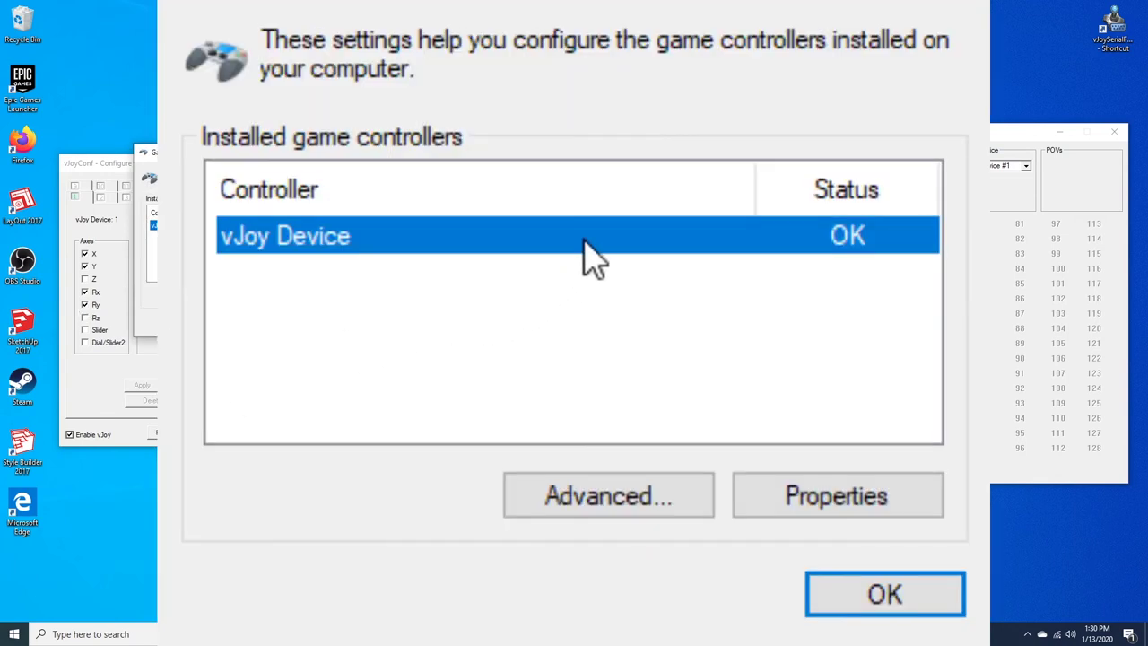
{"action": "left_click", "coordinate": [816, 508]}
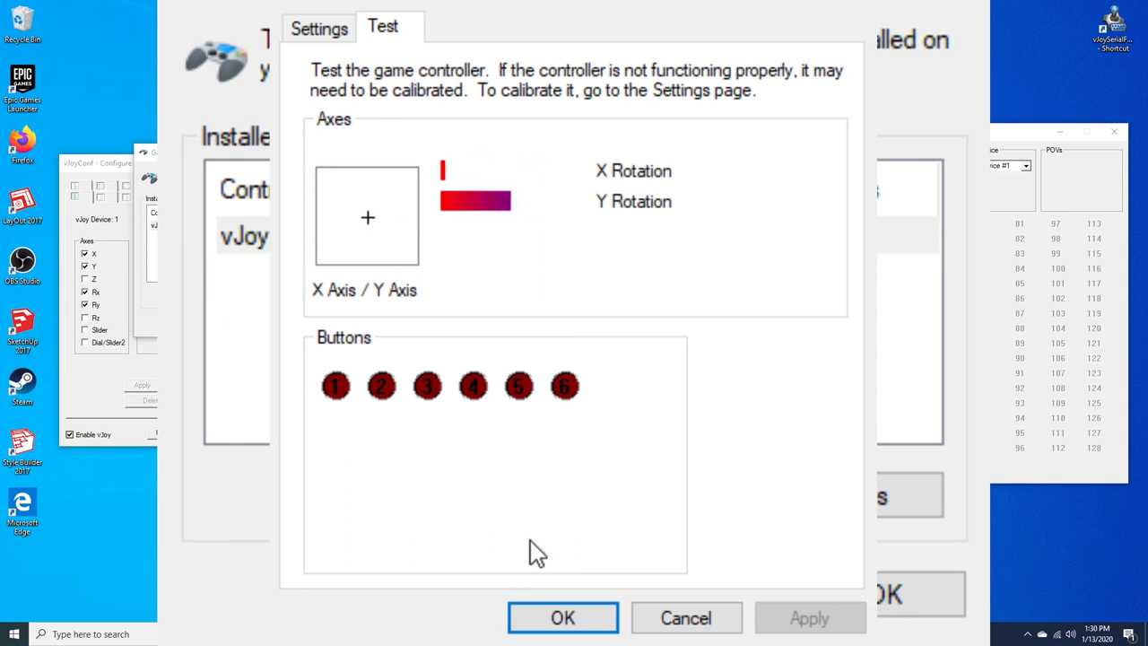
{"action": "left_click", "coordinate": [686, 618]}
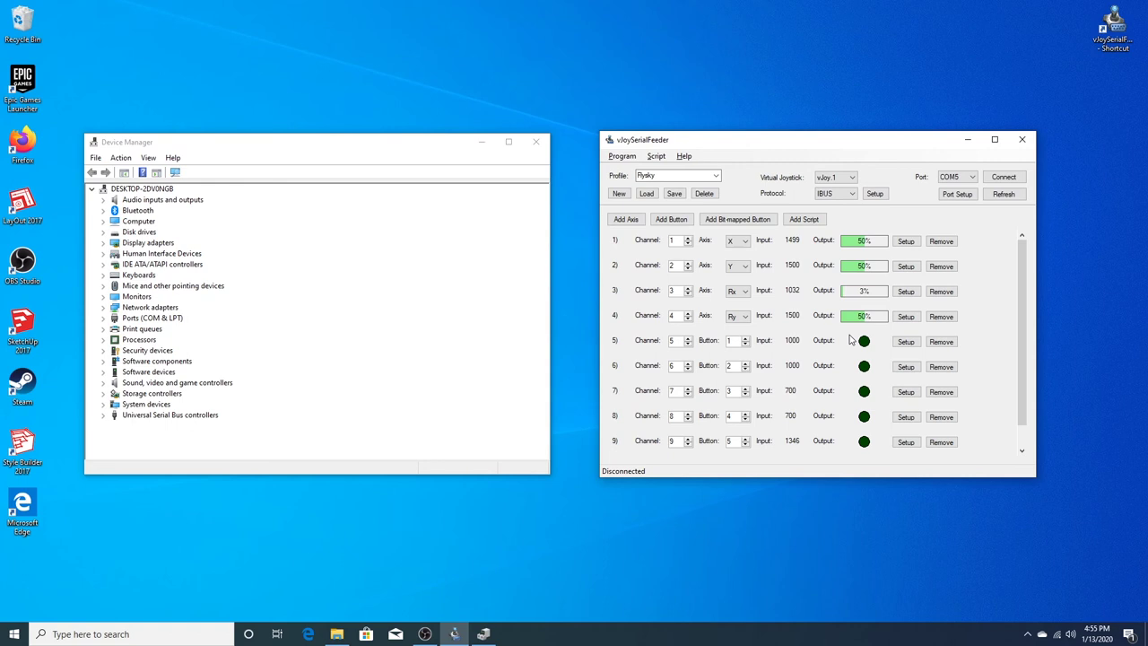
- Connect the feeder on COM5 and, in Device Manager, set the USB Serial Port (COM5) latency timer to 16 msec
{"action": "left_click", "coordinate": [1000, 178]}
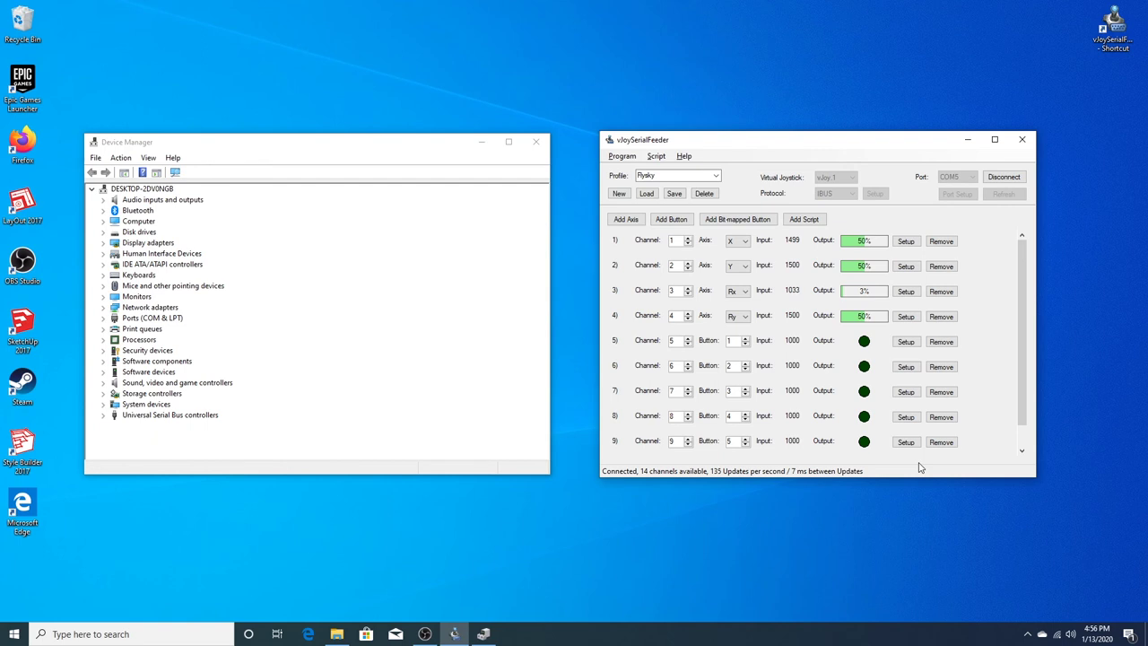
{"action": "double_click", "coordinate": [145, 318]}
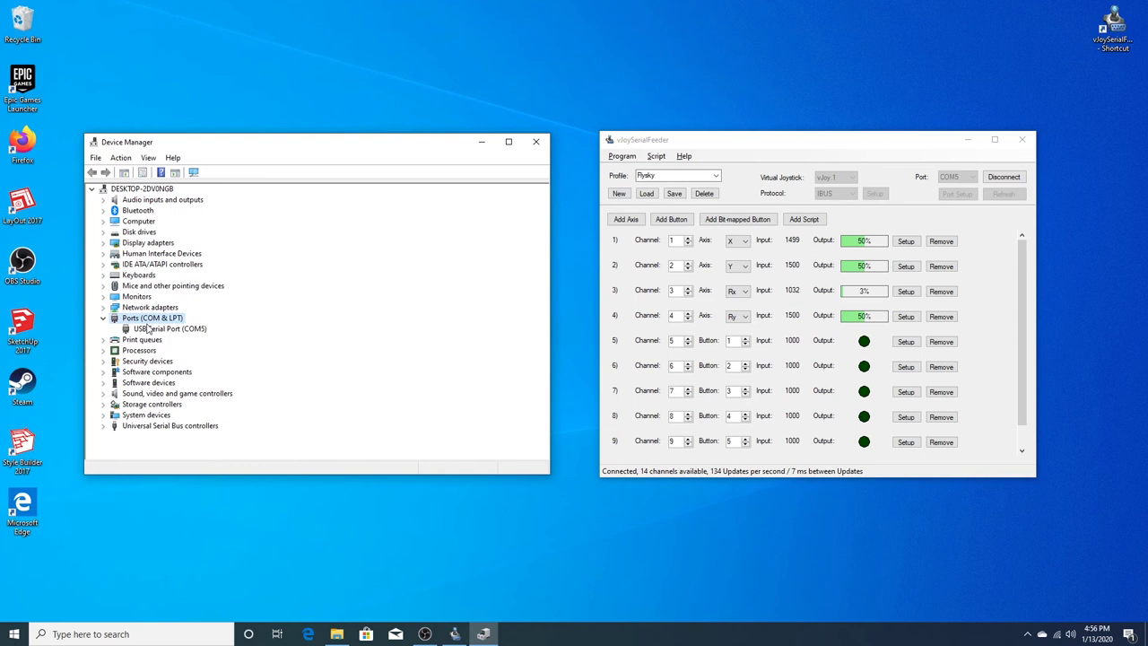
{"action": "right_click", "coordinate": [147, 329]}
{"action": "left_click", "coordinate": [188, 394]}
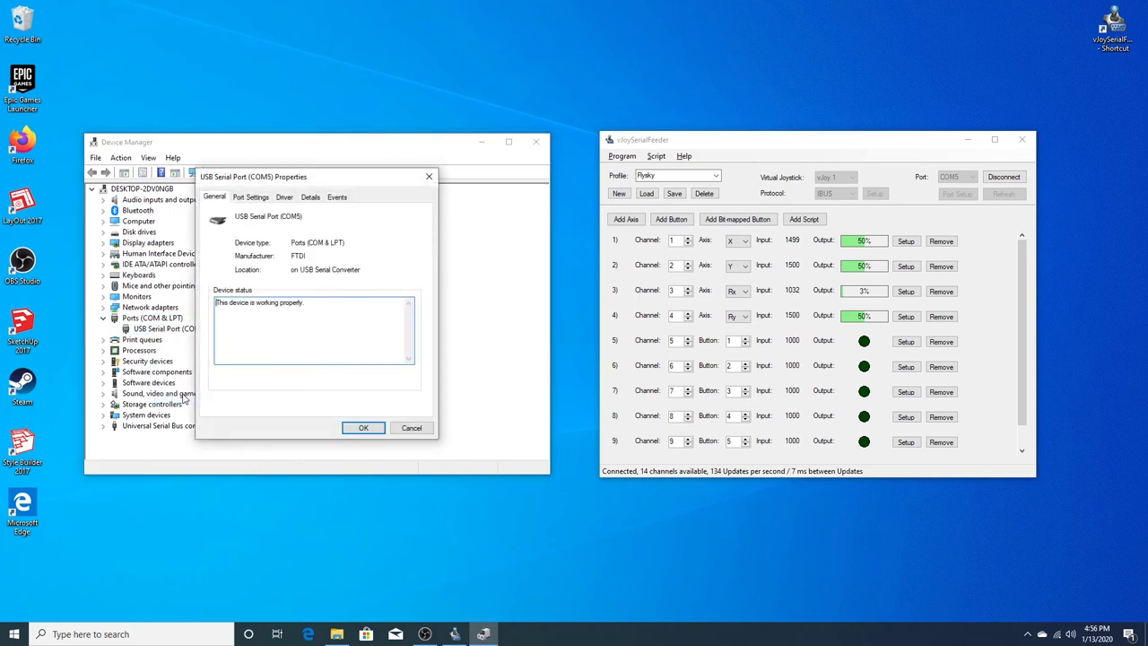
{"action": "left_click", "coordinate": [251, 197]}
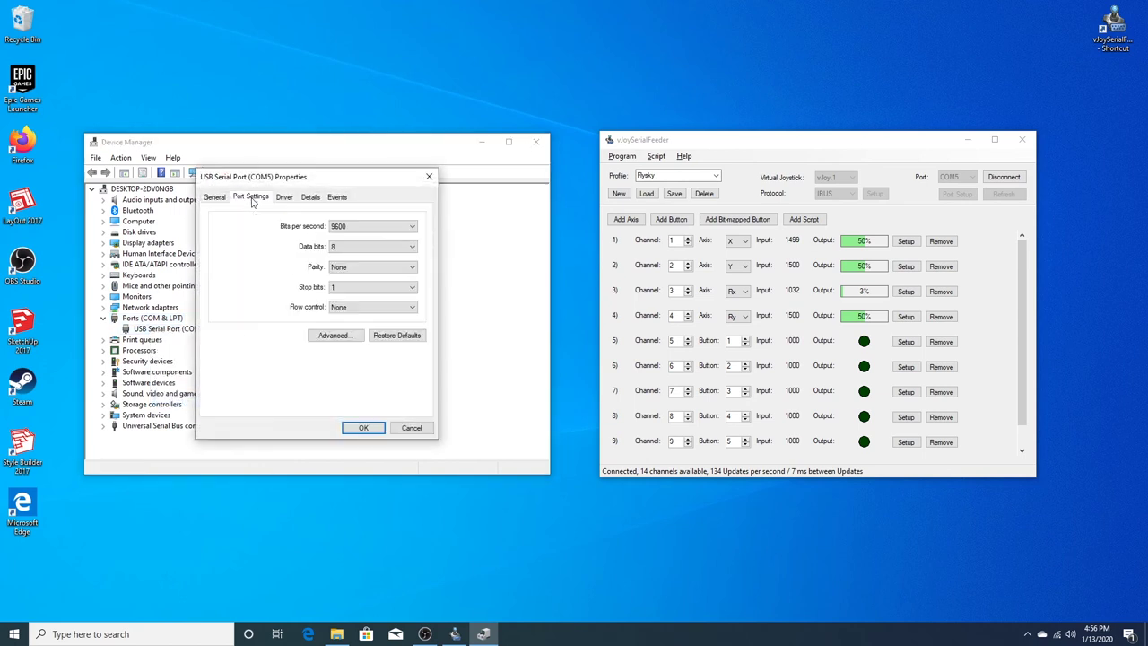
{"action": "left_click", "coordinate": [332, 337]}
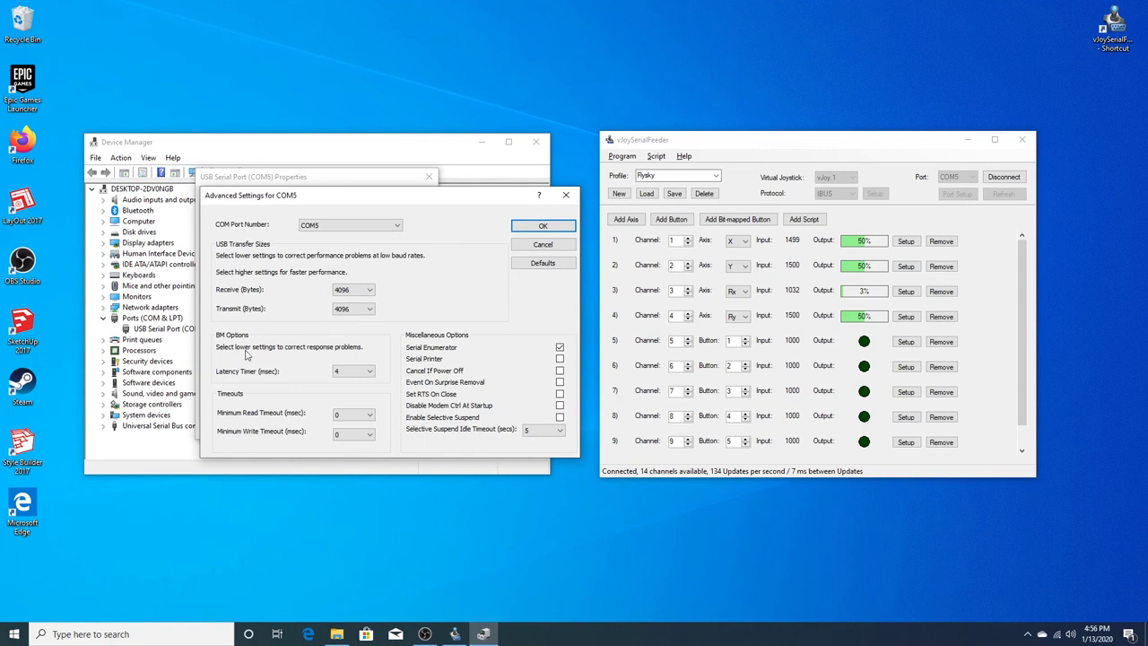
{"action": "left_click", "coordinate": [358, 375]}
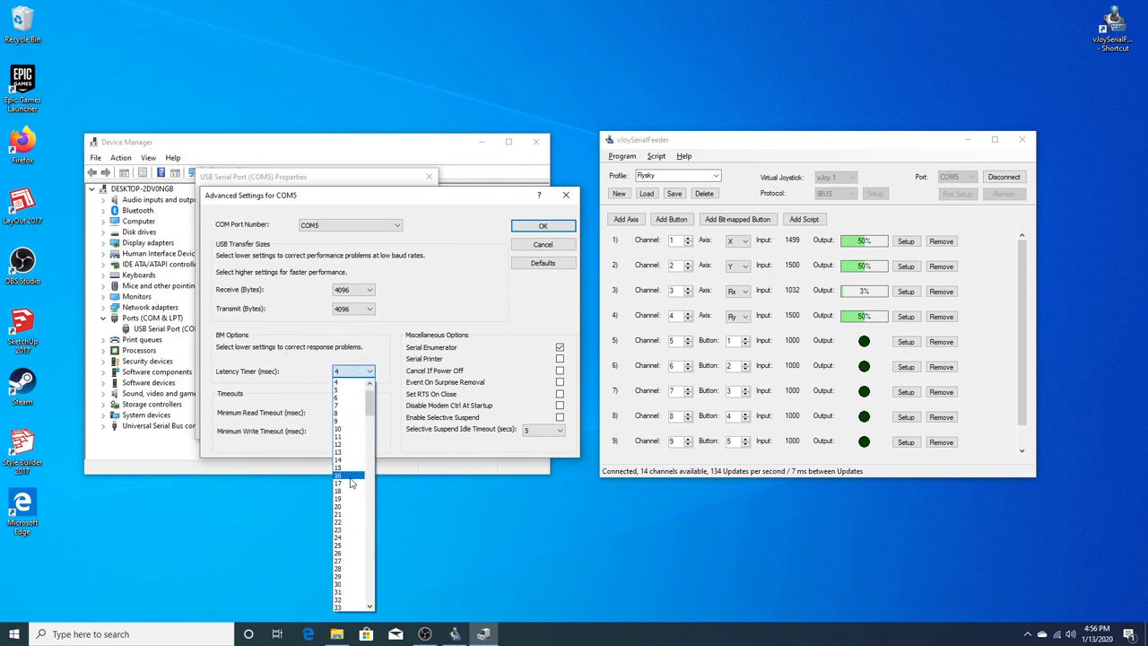
{"action": "left_click", "coordinate": [351, 478]}
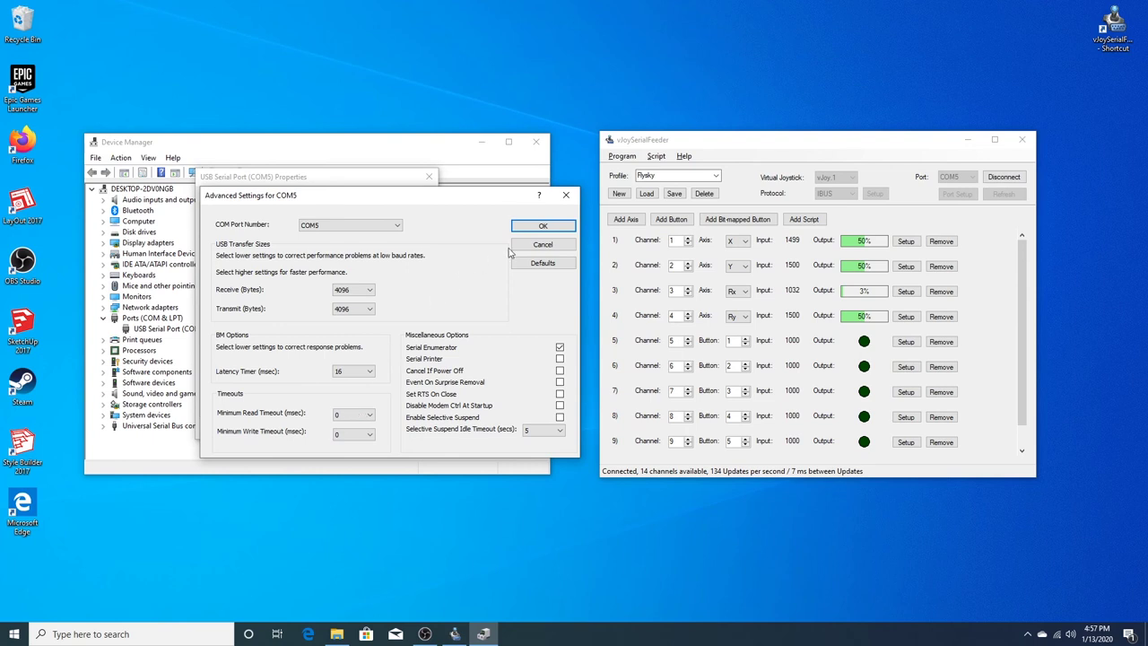
{"action": "left_click", "coordinate": [541, 231]}
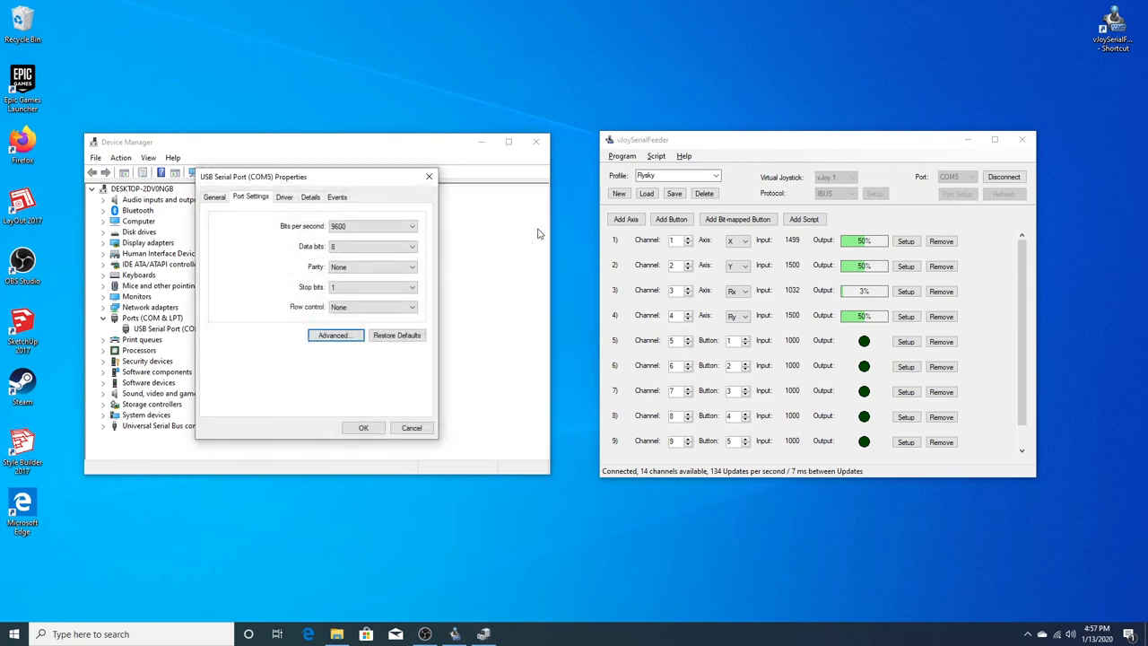
- Disconnect the feeder, accept the port properties without restarting the computer, and reconnect on COM5
{"action": "left_click", "coordinate": [1003, 177]}
{"action": "left_click", "coordinate": [363, 427]}
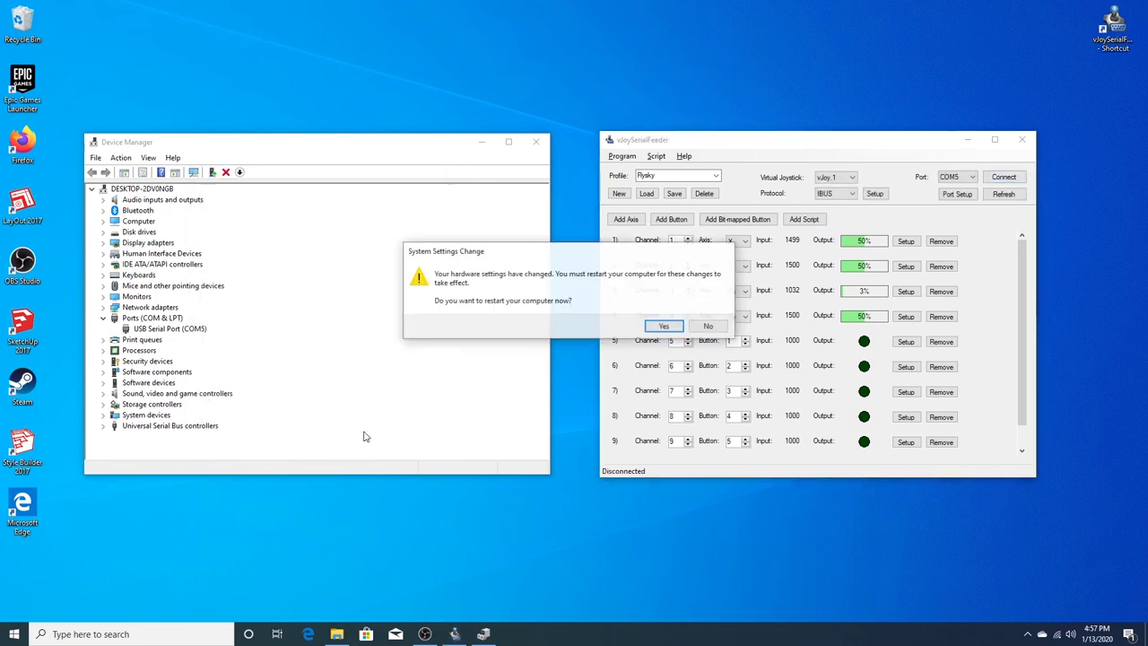
{"action": "left_click", "coordinate": [716, 329]}
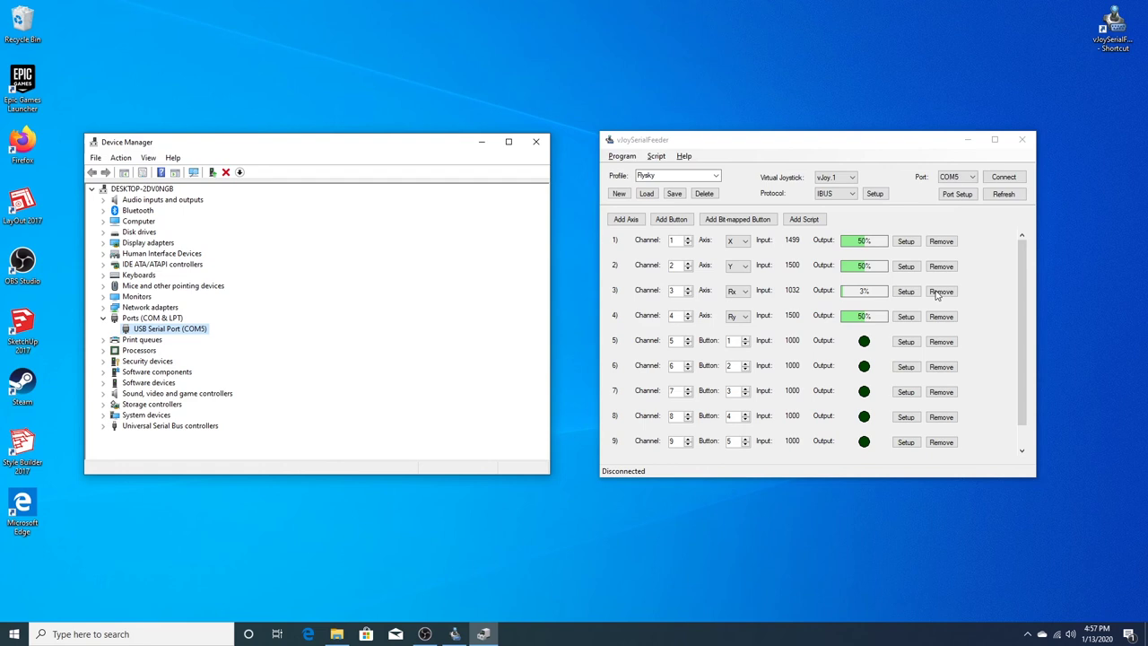
{"action": "left_click", "coordinate": [1006, 176]}
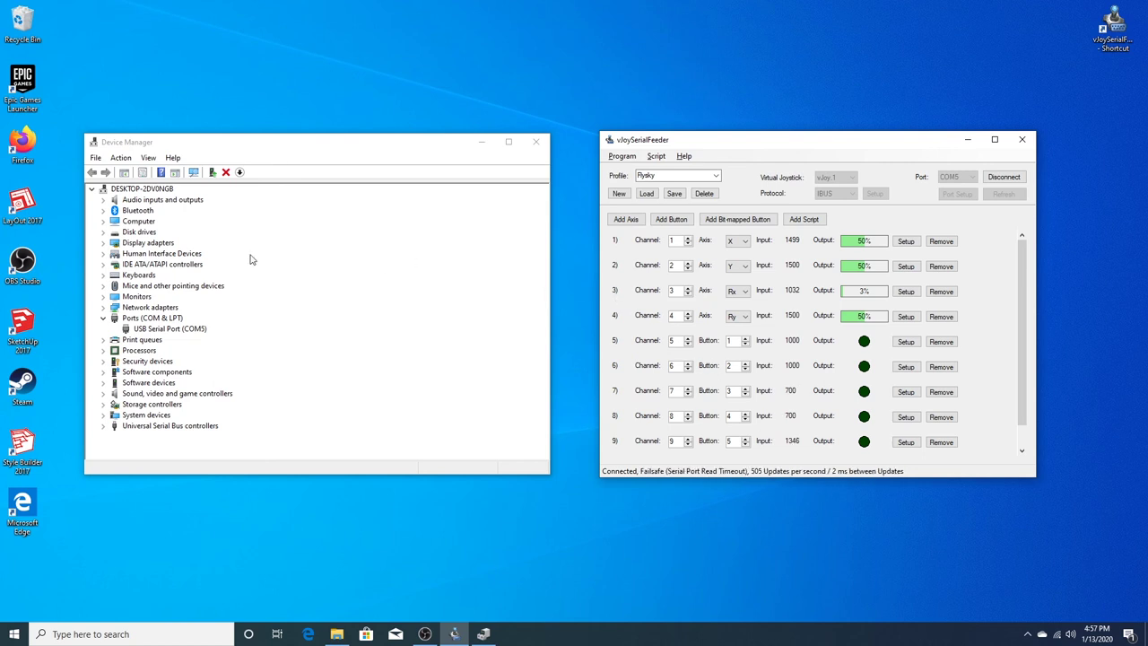
- In Device Manager, set the latency timer of USB Serial Port (COM5) to 4 msec in its advanced settings
{"action": "right_click", "coordinate": [162, 328]}
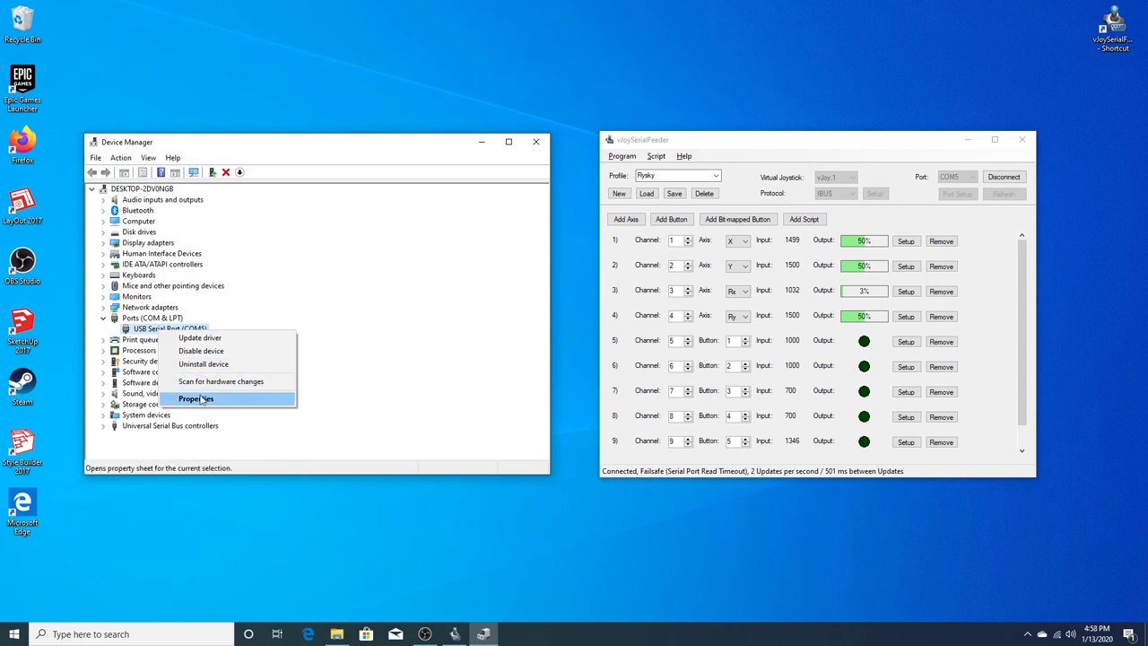
{"action": "left_click", "coordinate": [201, 398]}
{"action": "left_click", "coordinate": [249, 197]}
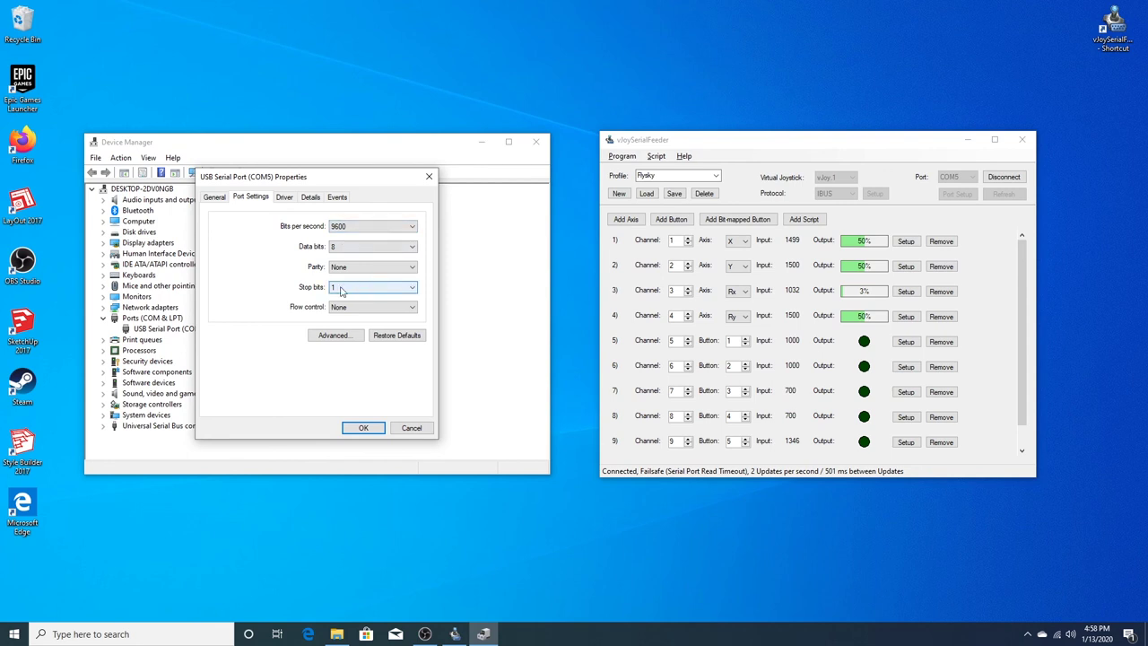
{"action": "left_click", "coordinate": [331, 337]}
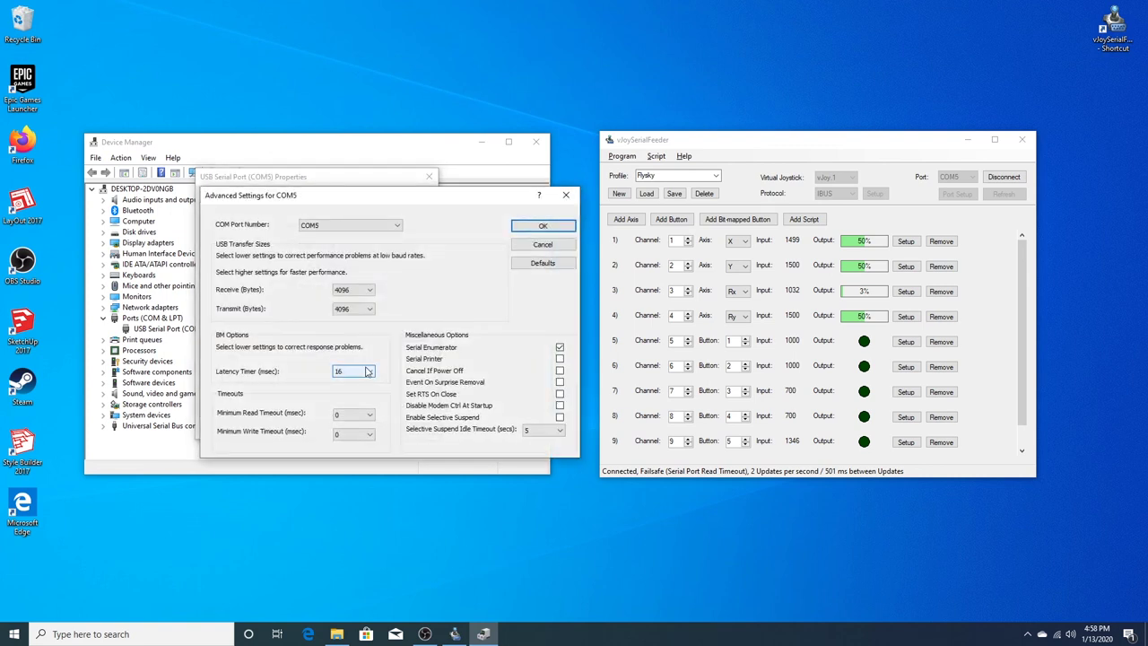
{"action": "left_click", "coordinate": [366, 372]}
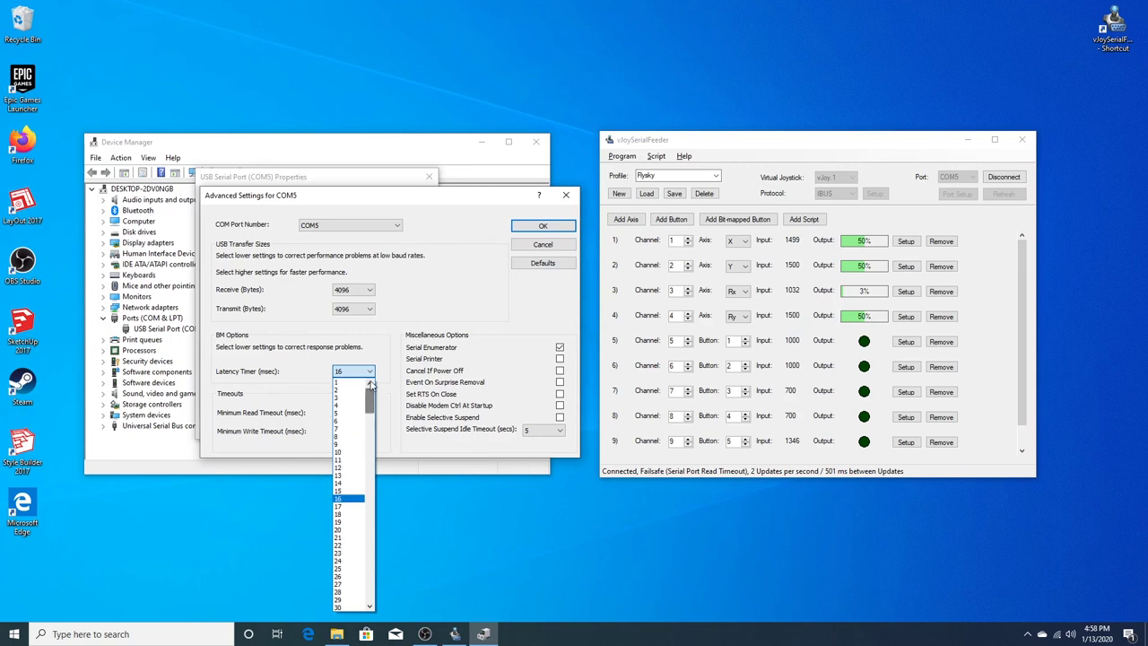
{"action": "left_click", "coordinate": [346, 405]}
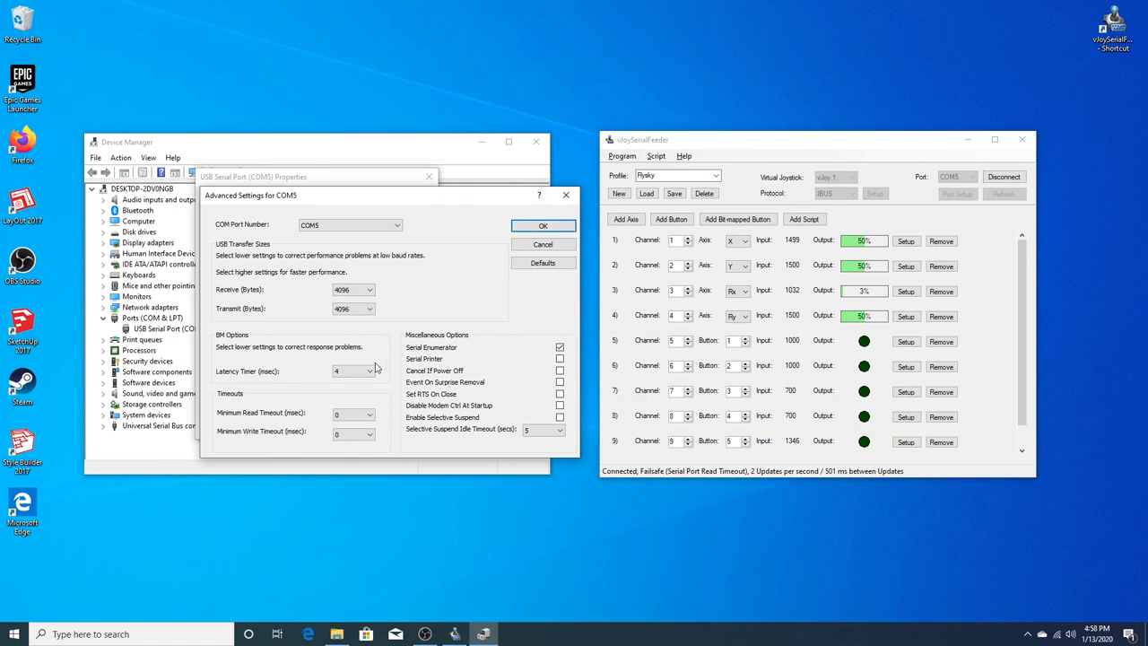
{"action": "left_click", "coordinate": [542, 226]}
- Accept the COM5 properties, decline the computer restart, and cycle the feeder's connection off and back on
{"action": "left_click", "coordinate": [362, 429]}
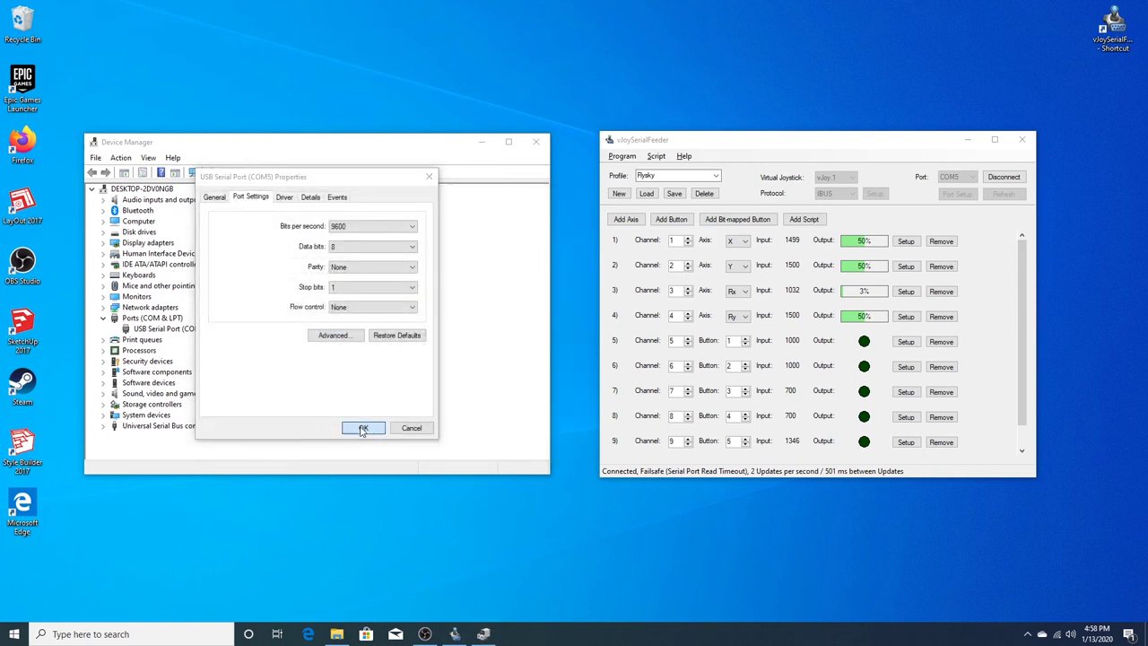
{"action": "left_click", "coordinate": [705, 329]}
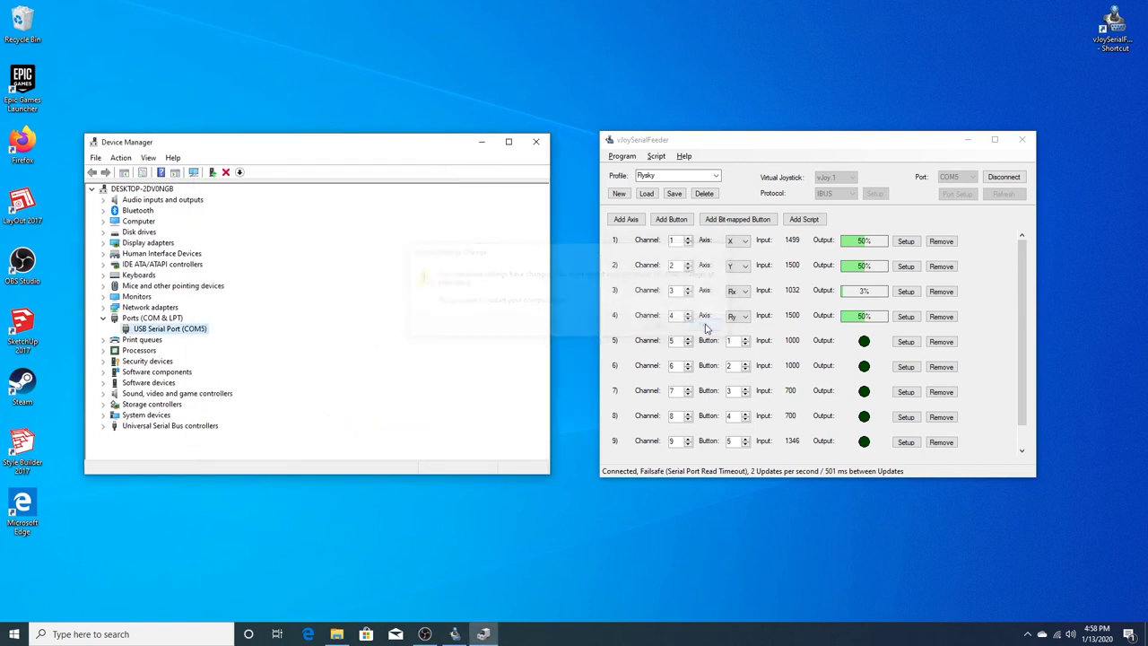
{"action": "left_click", "coordinate": [1004, 178]}
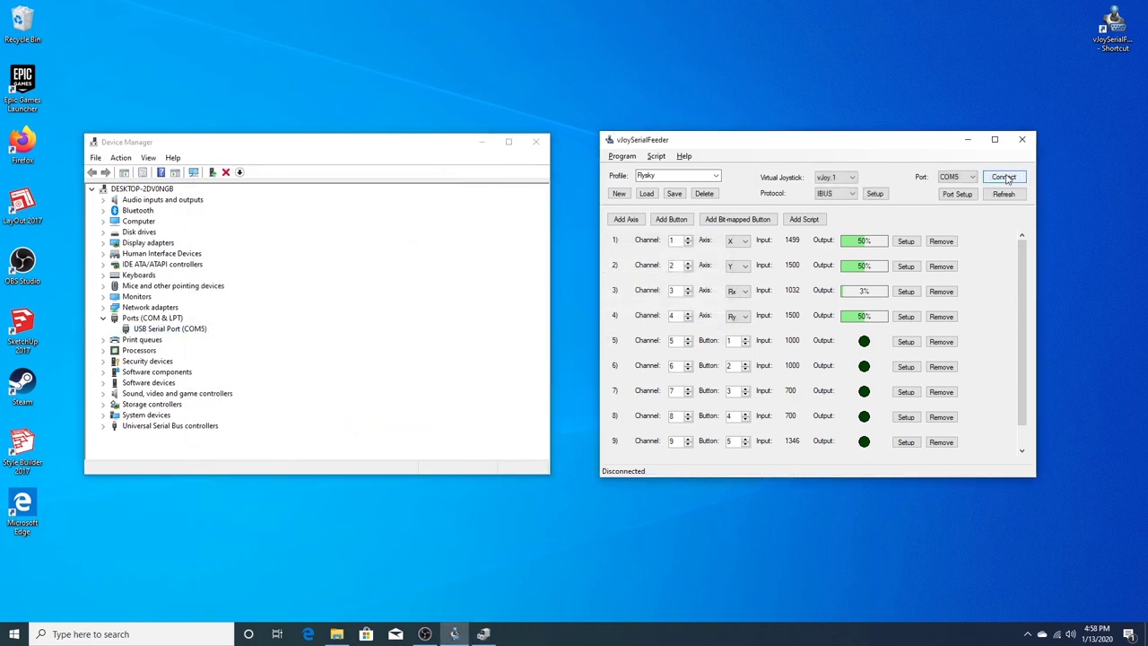
{"action": "left_click", "coordinate": [1005, 178]}
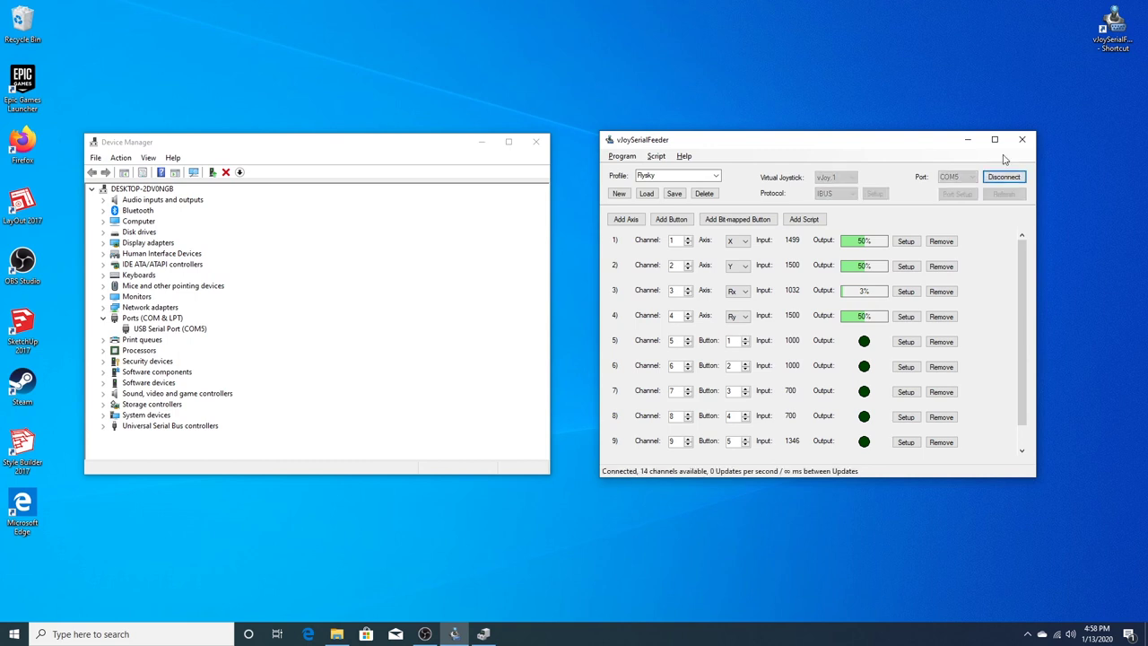